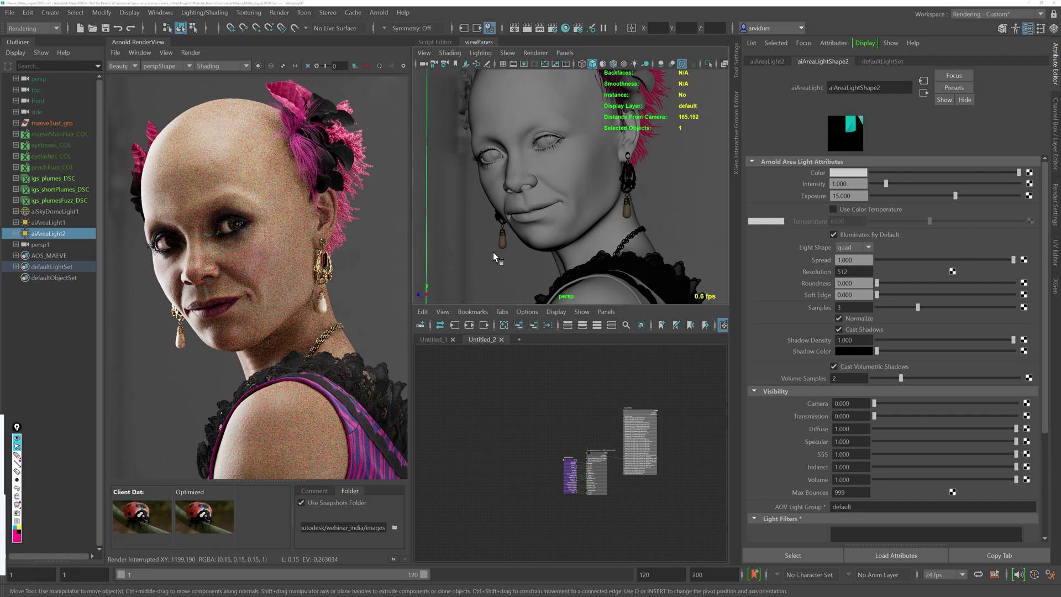
Step: Run the live IPR render with aiAreaLight1 selected and orbit around the bust in the perspective view to test responsiveness
click(48, 222)
click(367, 65)
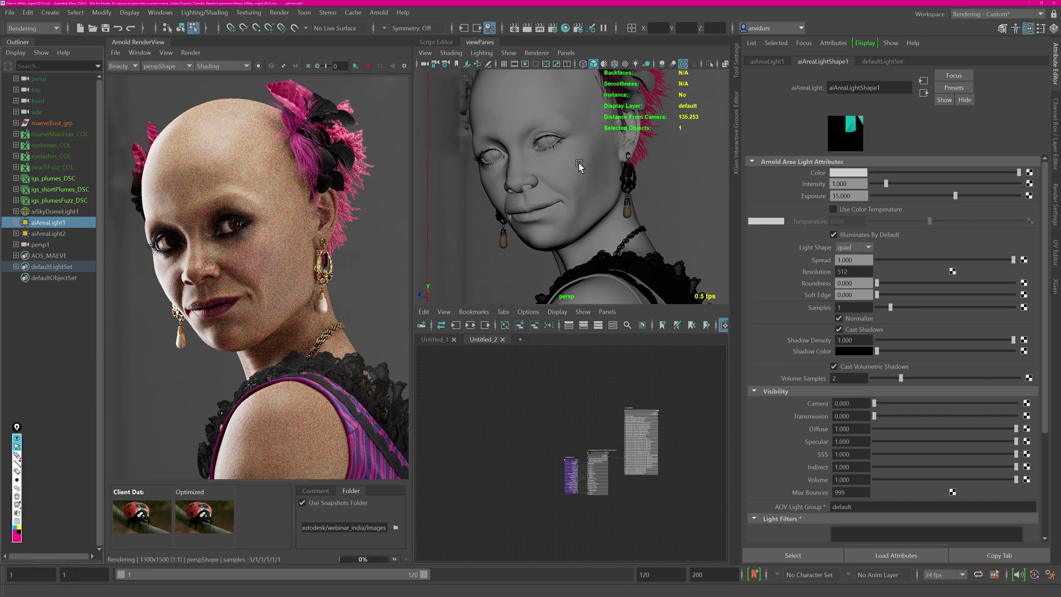
alt+drag(575, 182, 558, 182)
alt+right_drag(558, 179, 500, 181)
alt+drag(501, 181, 558, 182)
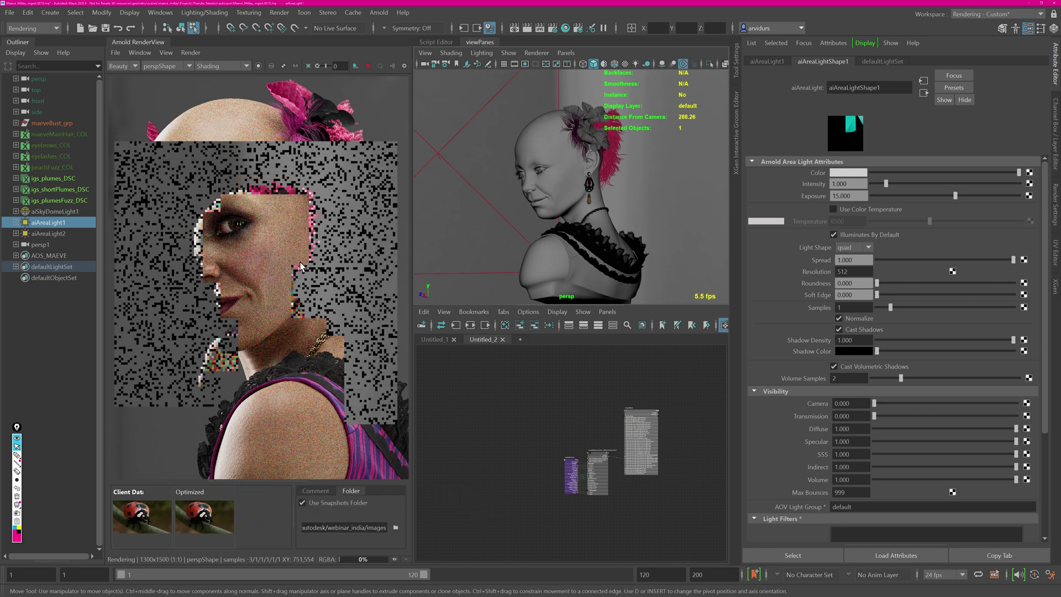
alt+drag(562, 175, 558, 173)
alt+right_drag(558, 172, 478, 170)
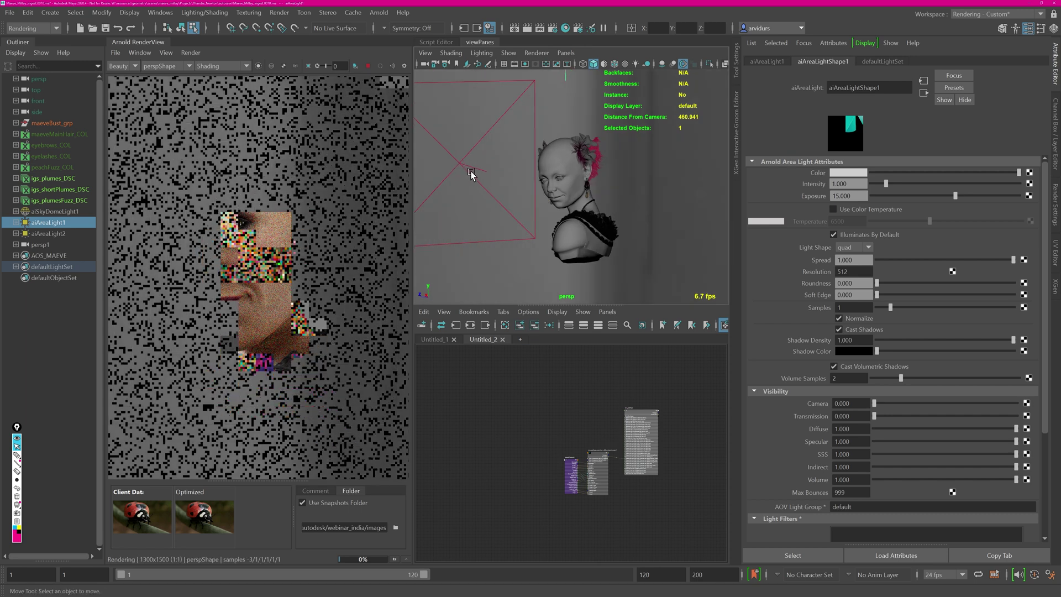
Step: Select aiAreaLight2, set its exposure to 8.274 and stop the live render
key(q)
click(461, 164)
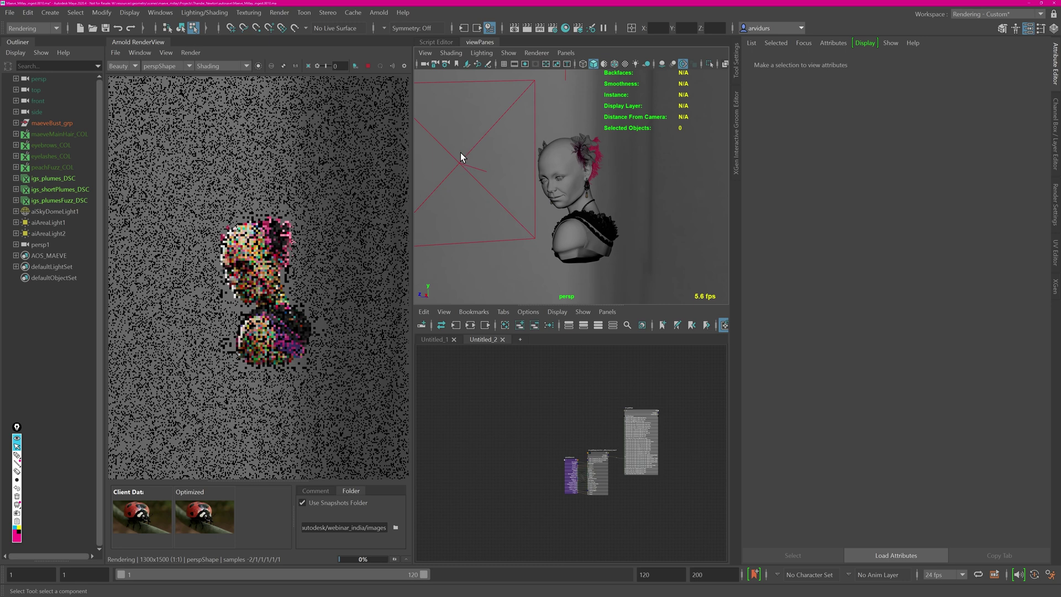
click(52, 221)
click(49, 233)
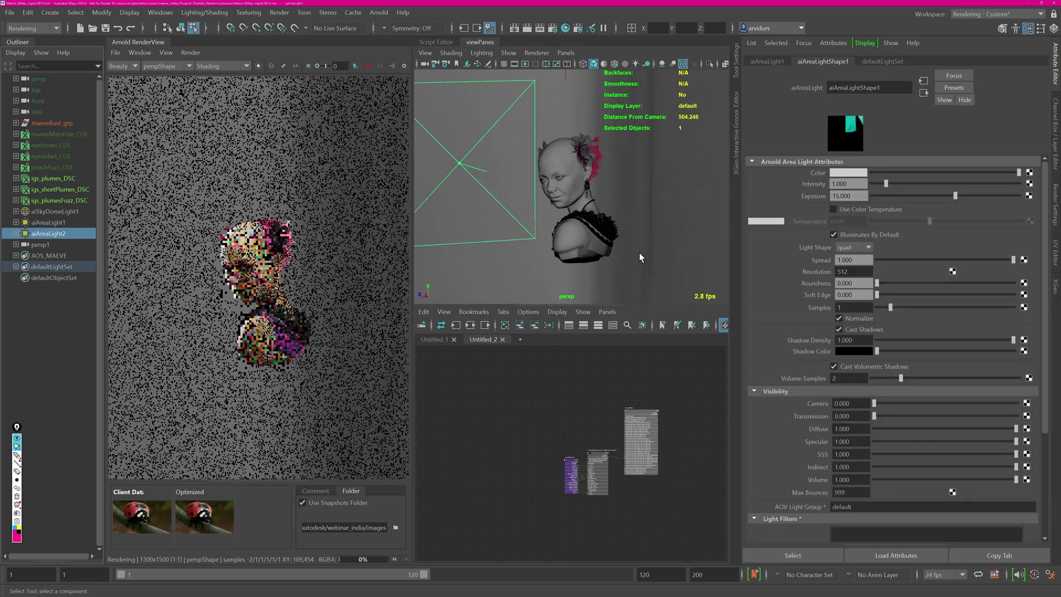
click(926, 195)
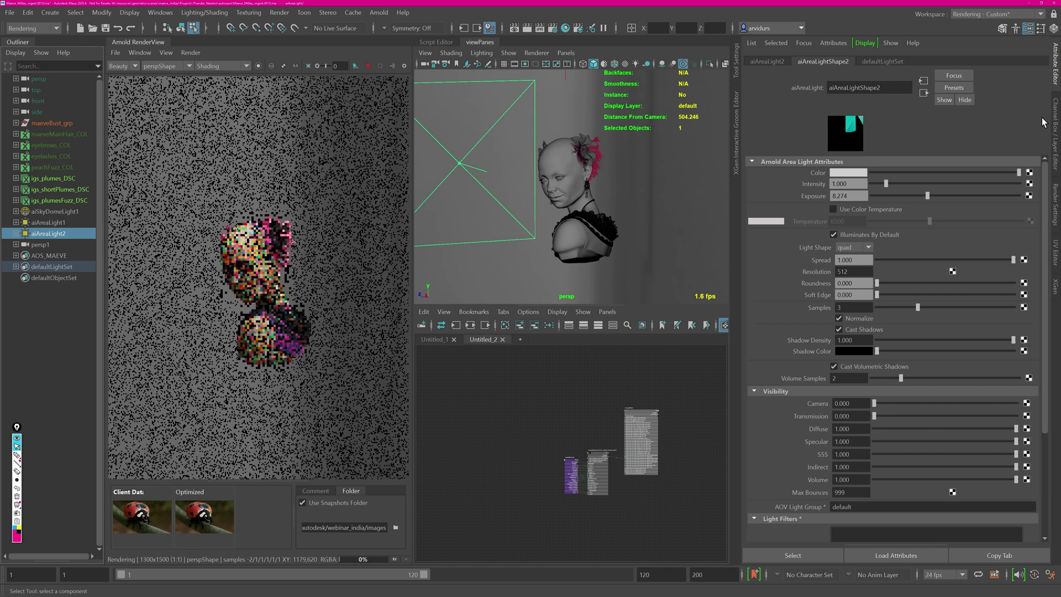
click(368, 66)
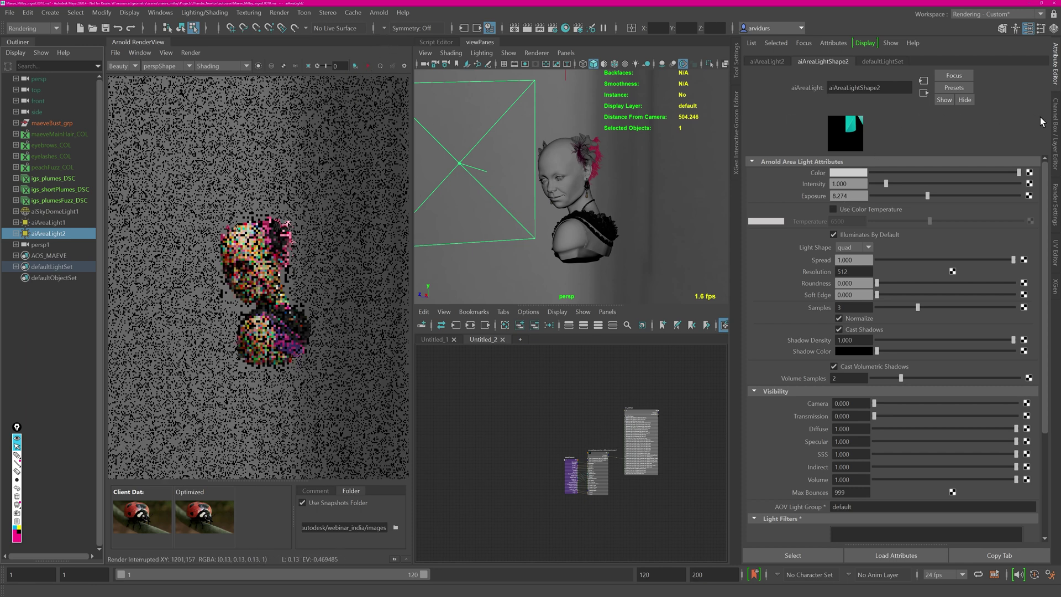
Step: Disable adaptive sampling in the Arnold render settings
click(1054, 202)
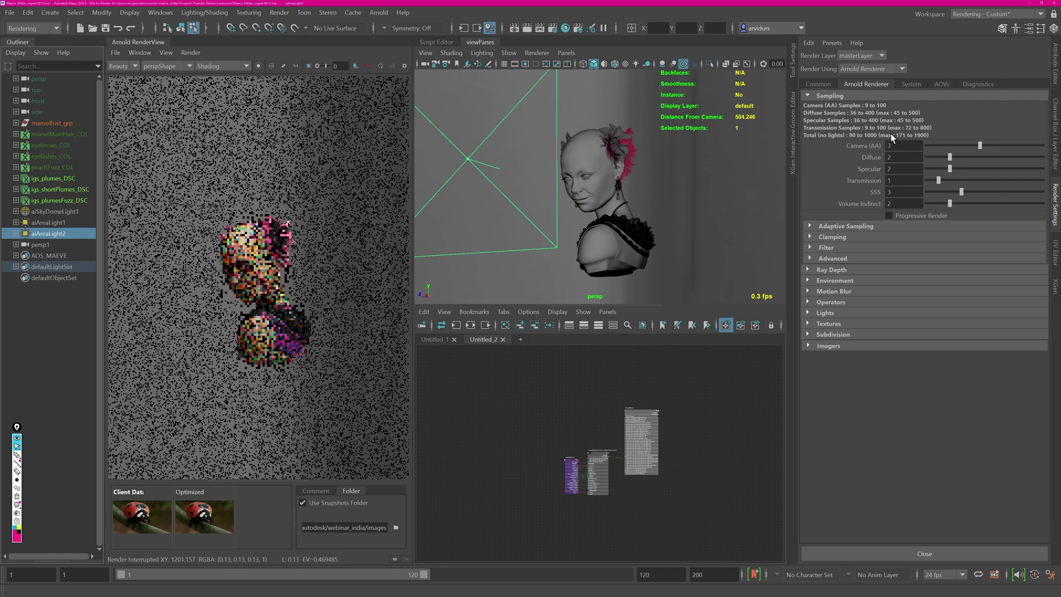
click(843, 225)
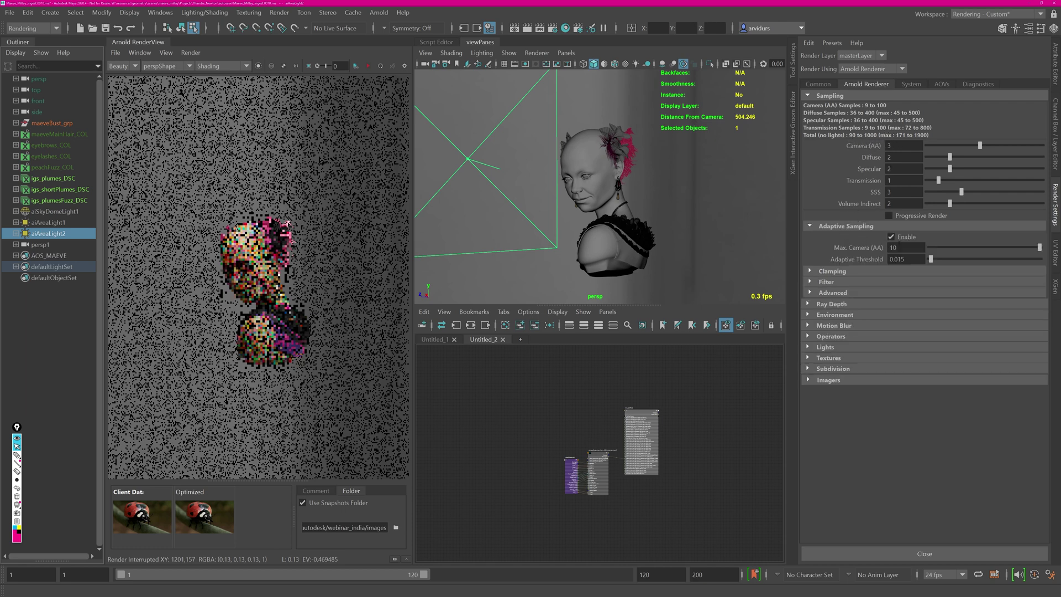
click(906, 237)
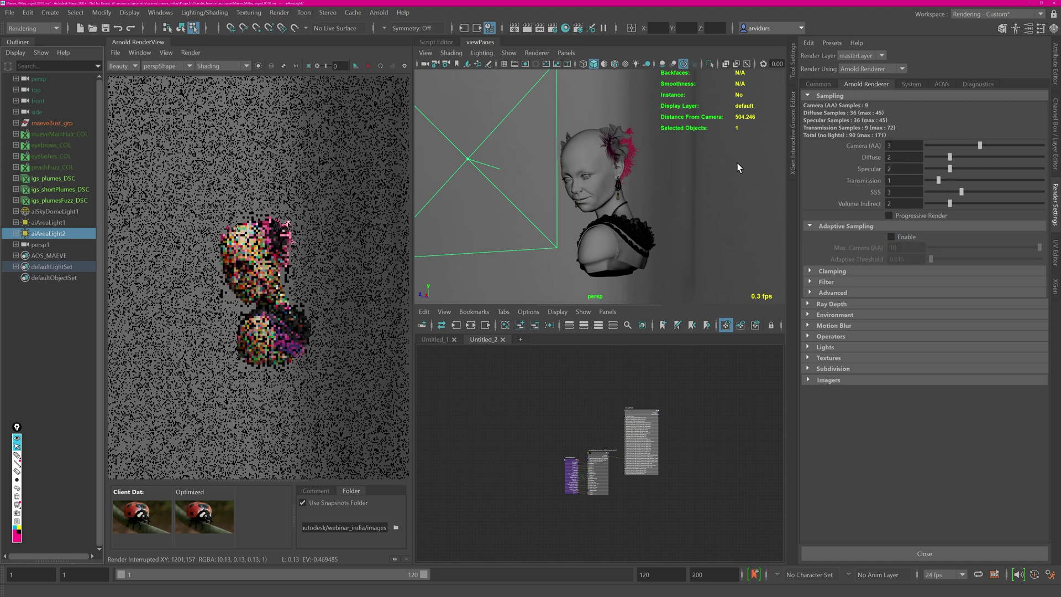
Step: Run the live render, move aiAreaLight2 vertically to test the response, and stop the render
click(369, 65)
alt+drag(570, 184, 564, 158)
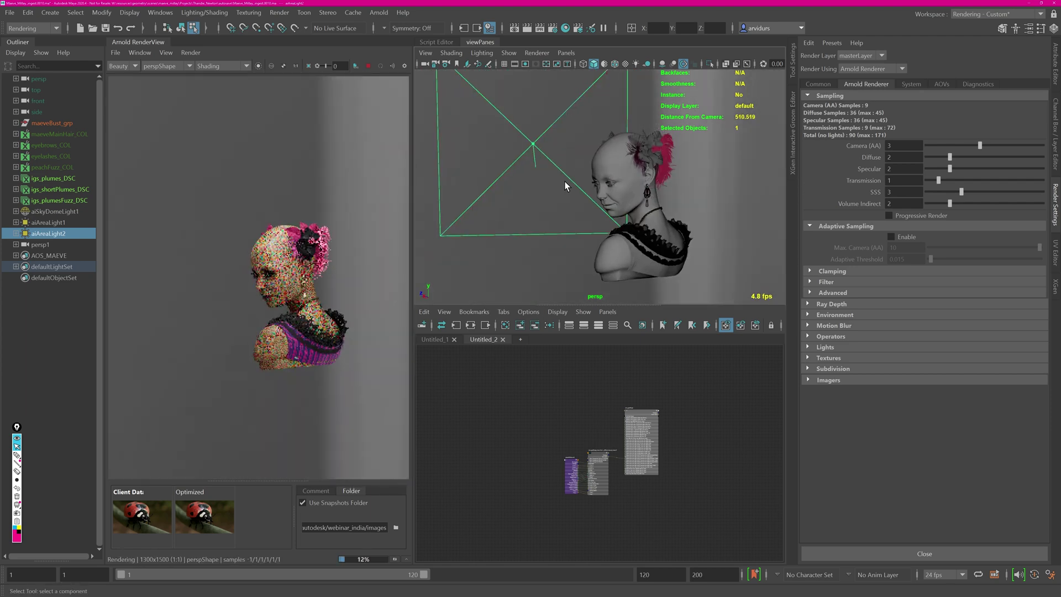
scroll(567, 184, up, 3)
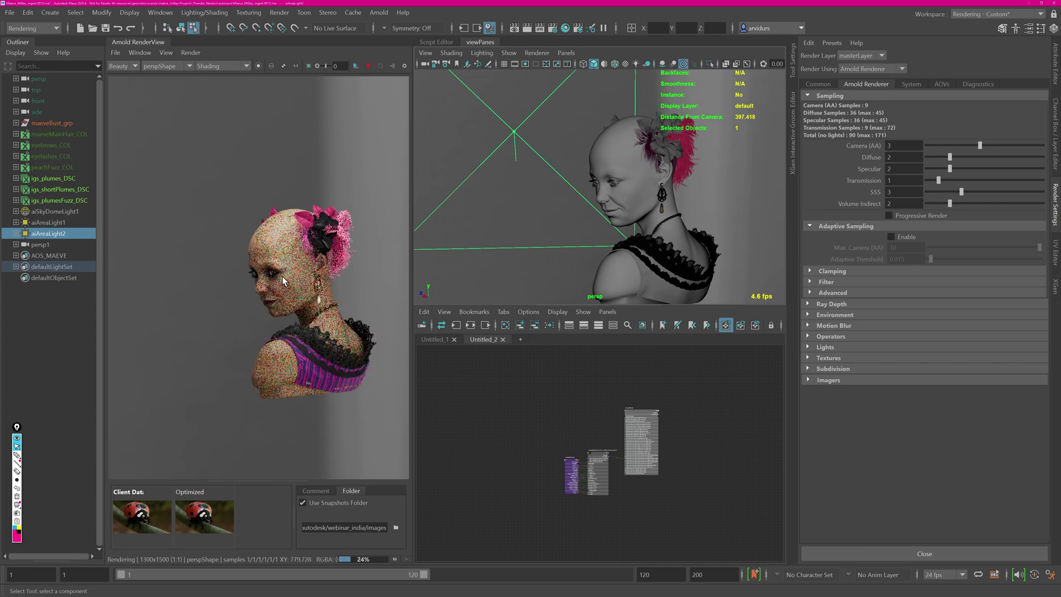
alt+middle_drag(647, 160, 608, 140)
alt+drag(608, 140, 536, 103)
key(w)
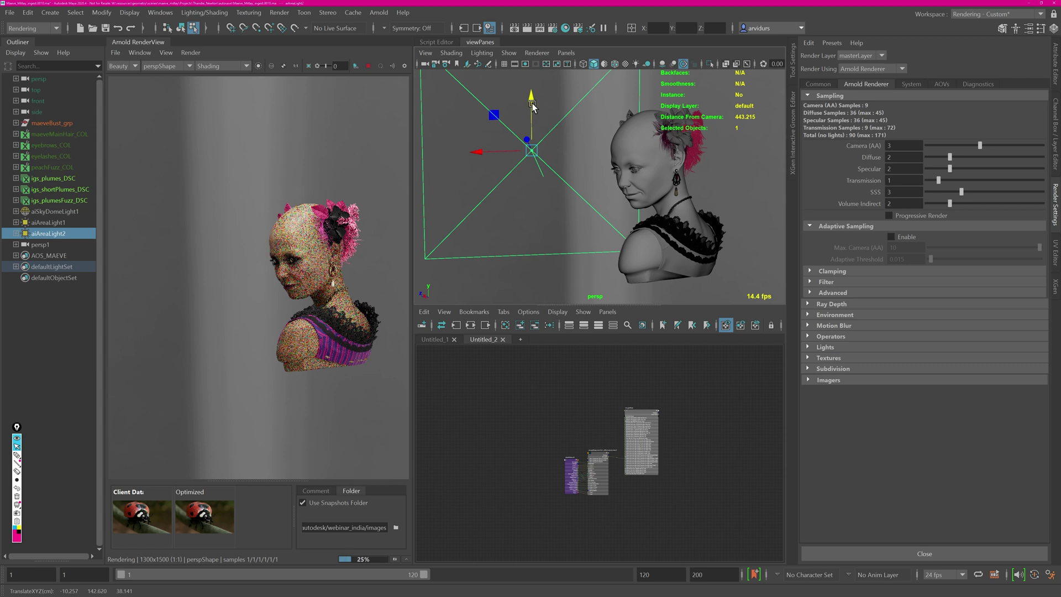
click(367, 66)
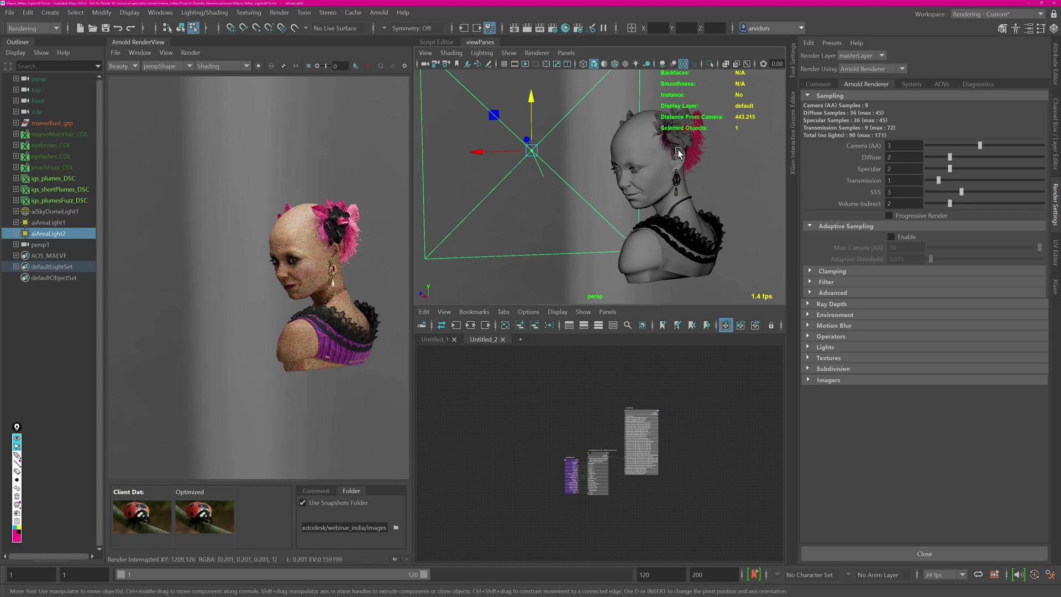
Step: Set the diffuse and specular ray depth to 1
click(834, 307)
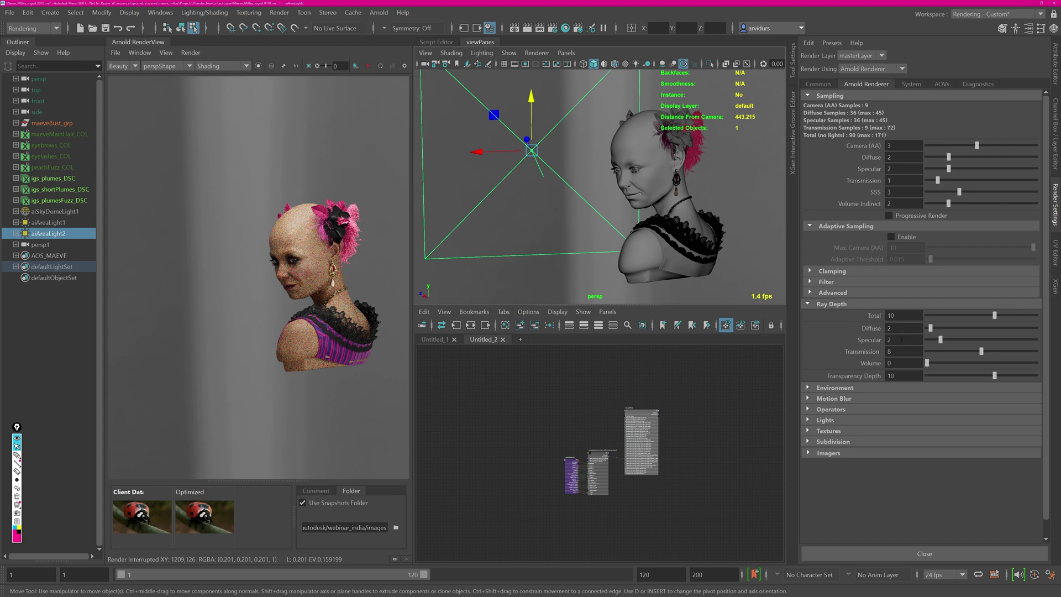
text(1)
key(Tab)
text(1)
click(897, 349)
Step: Set the diffuse and specular sampling values to 1
double_click(901, 158)
text(1)
key(Tab)
text(1)
key(Tab)
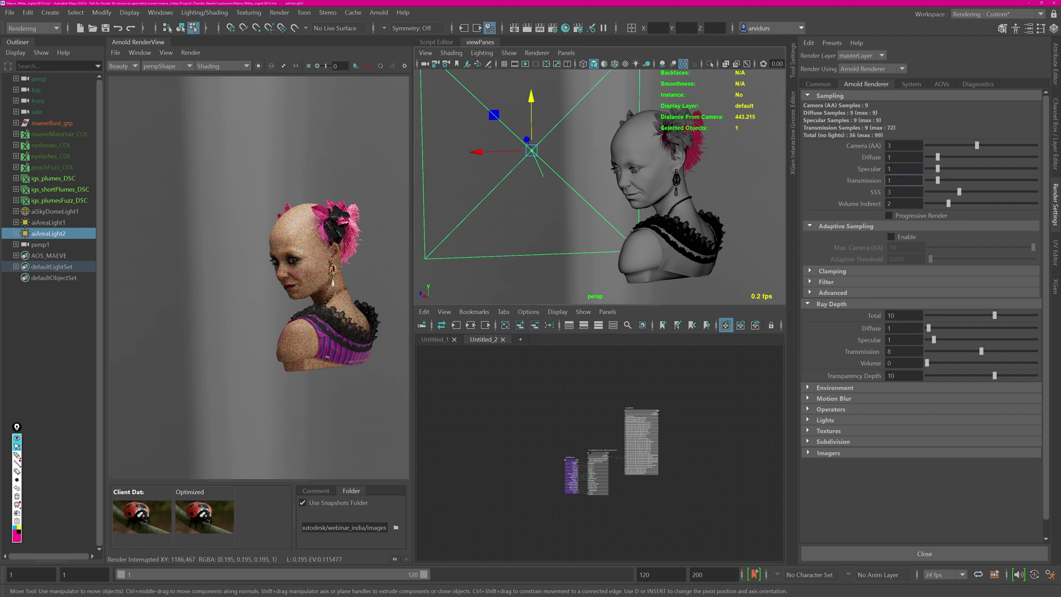
Step: Restart the live render, lower aiAreaLight2 in front of the bust, and stop the render
click(368, 66)
mouse_move(619, 175)
alt+mouse_down()
mouse_move(658, 173)
mouse_move(597, 176)
mouse_move(630, 177)
mouse_move(604, 185)
alt+mouse_up()
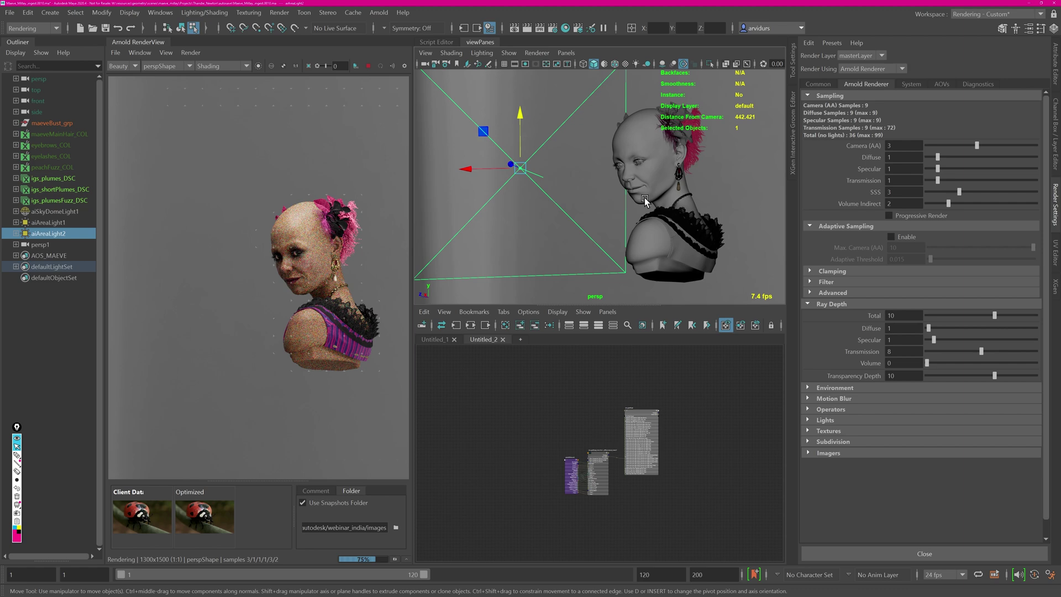
mouse_move(641, 195)
alt+mouse_down()
mouse_move(678, 196)
mouse_move(652, 195)
alt+mouse_up()
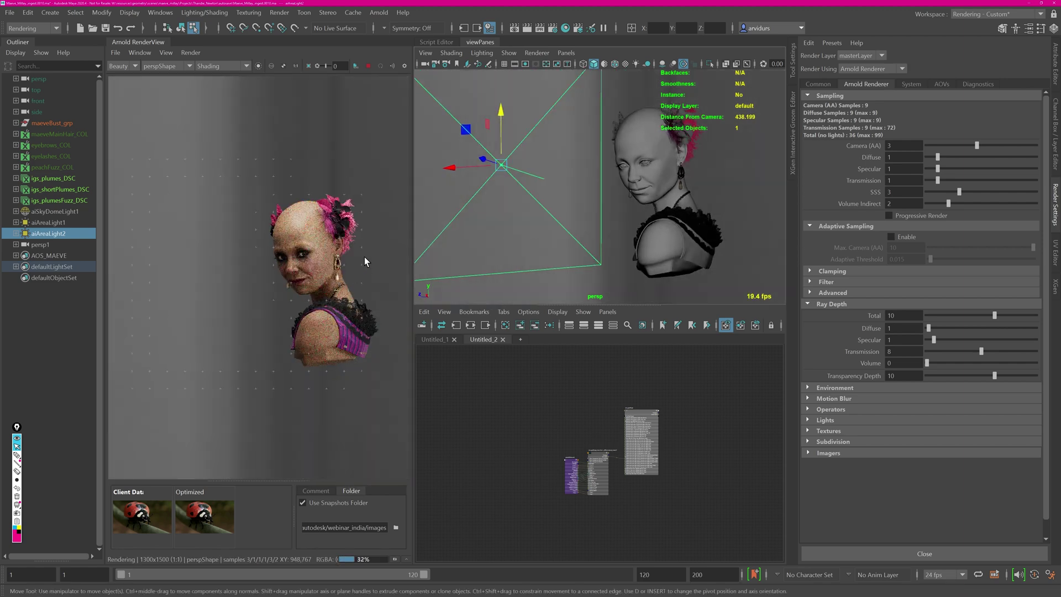
drag(500, 126, 502, 154)
click(359, 67)
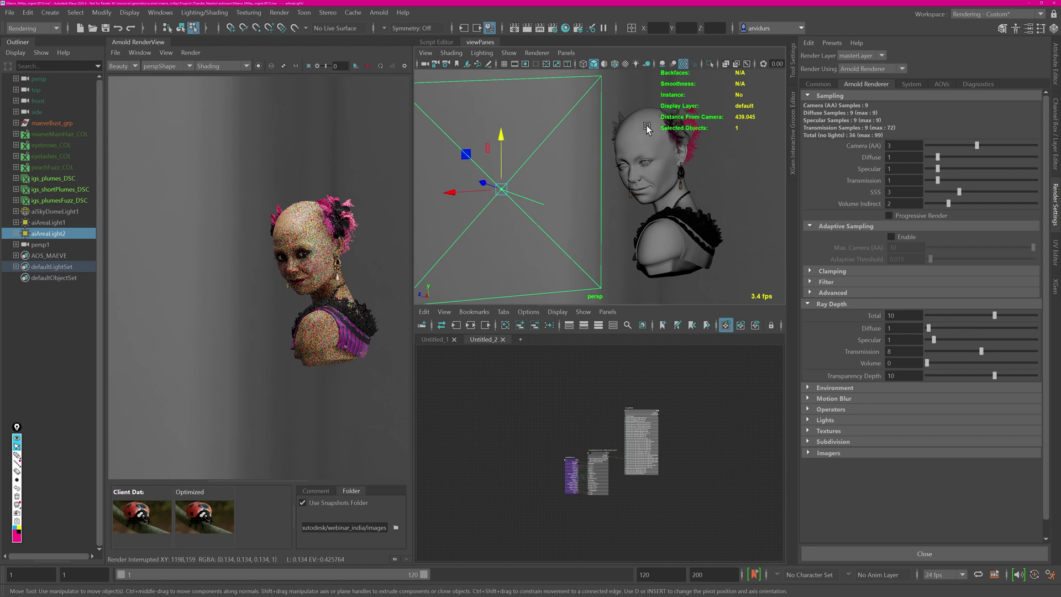
Step: Set Save UI Threads to 3 for the Arnold render view
click(166, 52)
mouse_move(210, 159)
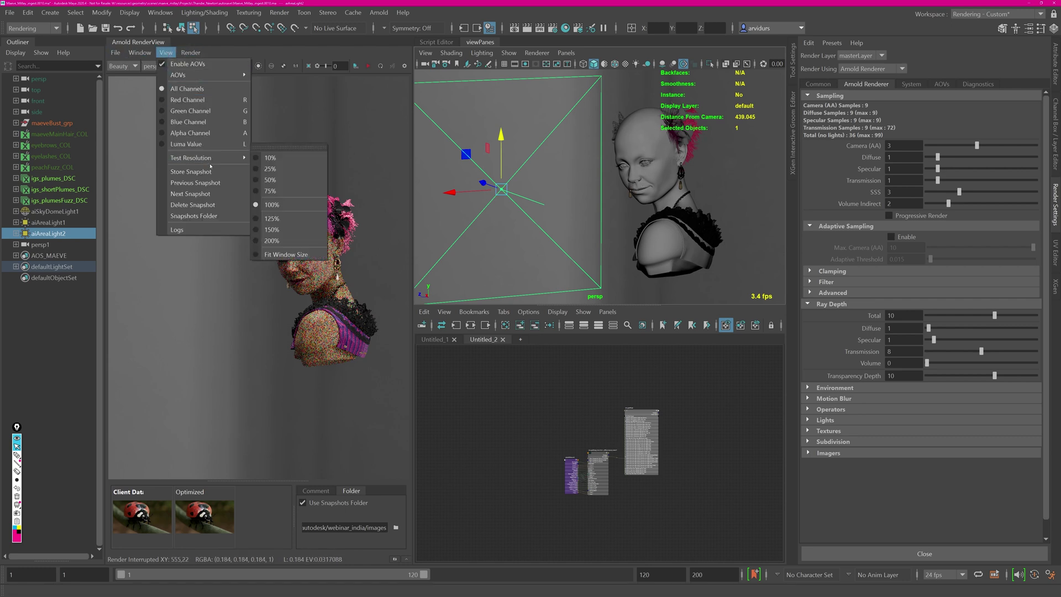
mouse_move(190, 52)
mouse_move(260, 171)
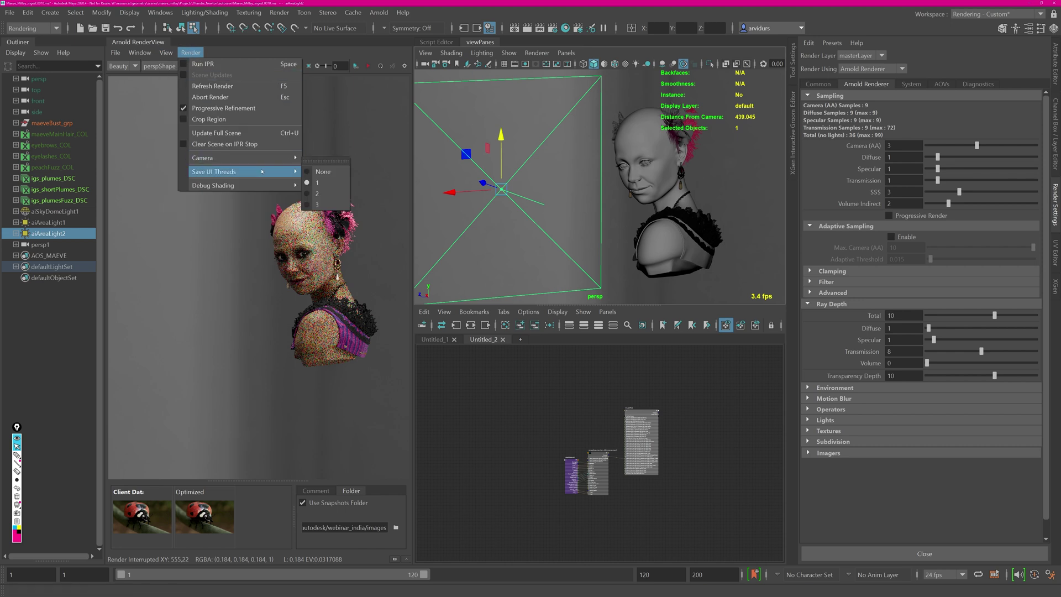
click(329, 205)
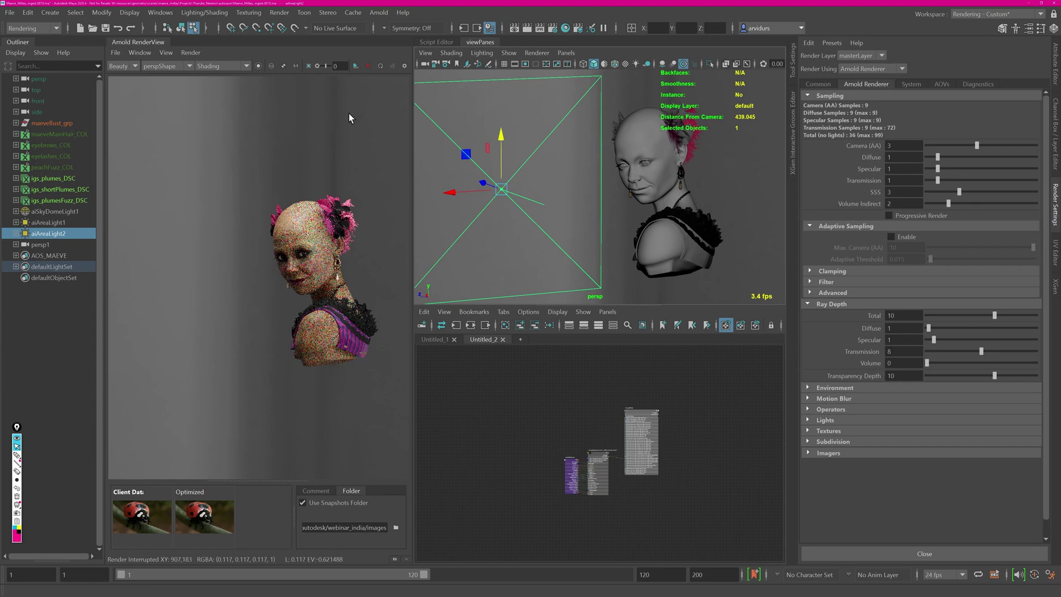
Step: Run the live render while shifting the camera view and aiAreaLight2 to test interactivity, and stop it
click(363, 68)
alt+middle_drag(583, 199, 585, 136)
drag(496, 150, 553, 178)
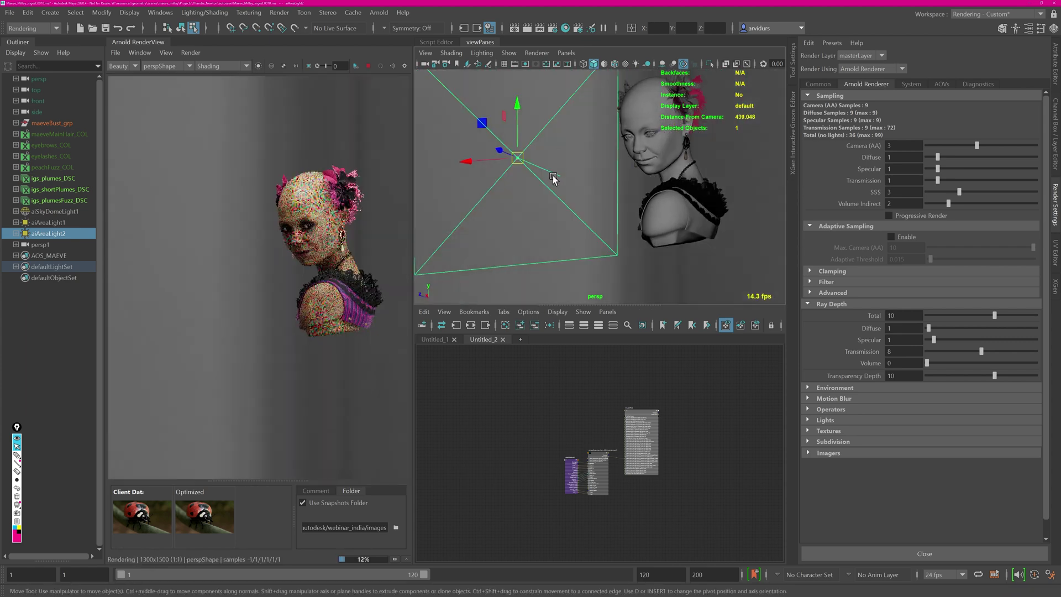
alt+drag(464, 120, 525, 165)
click(366, 66)
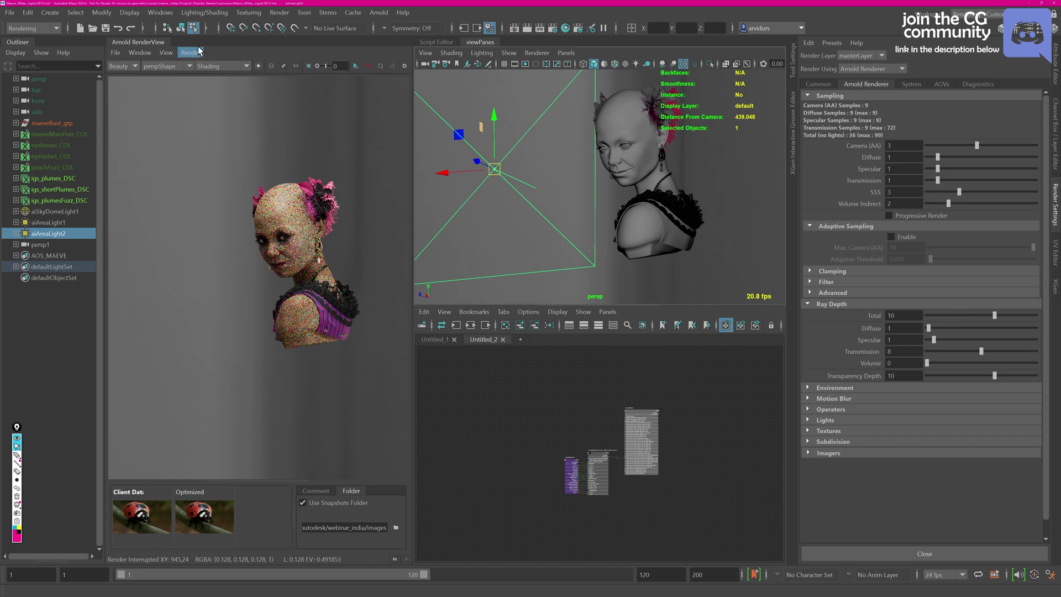
Step: Set Save UI Threads to None and retest the live render while orbiting around the bust
click(186, 53)
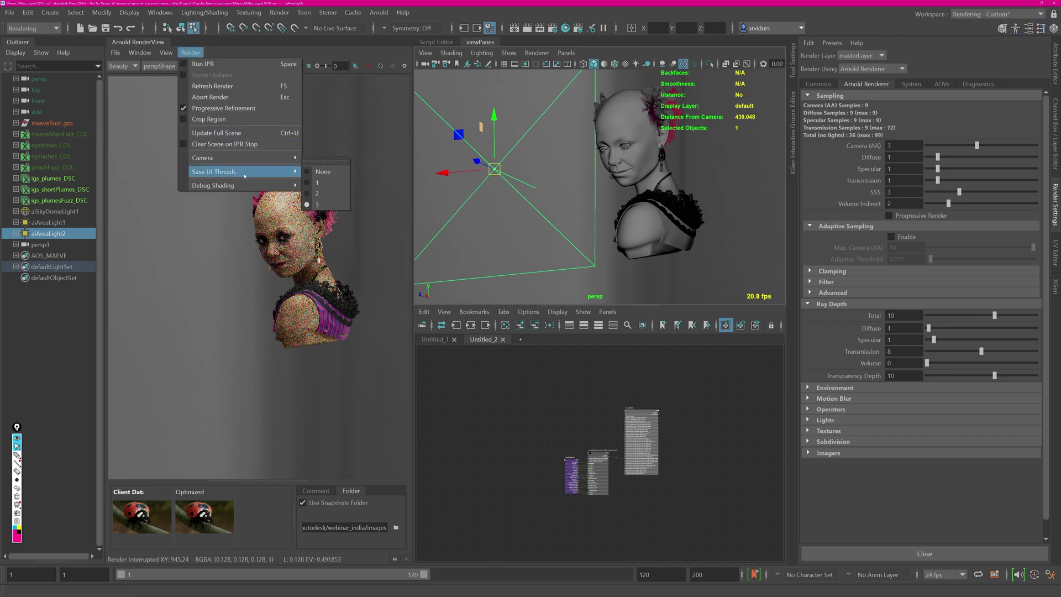
click(320, 172)
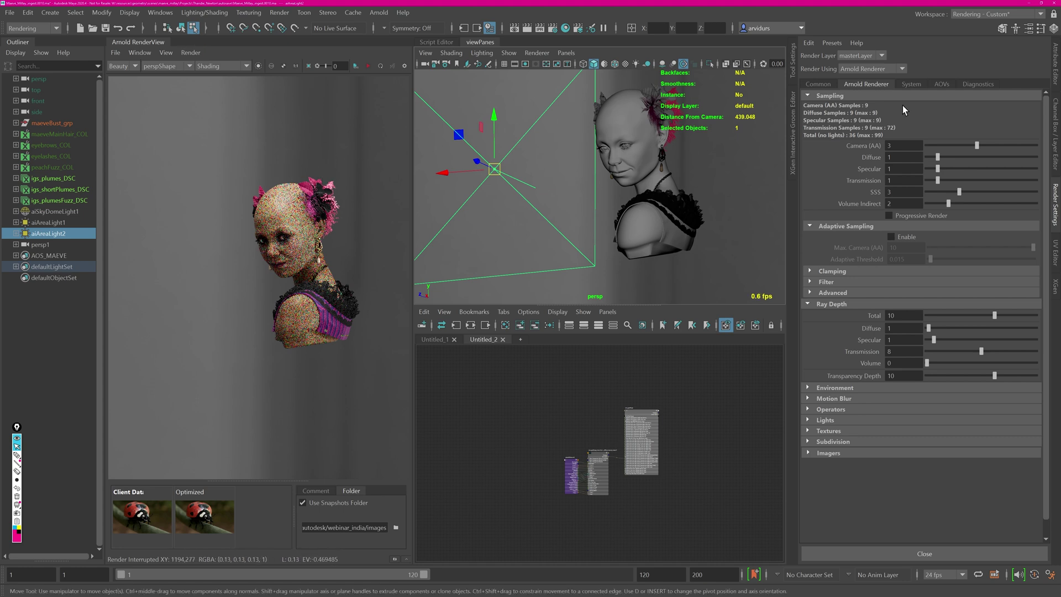
click(911, 85)
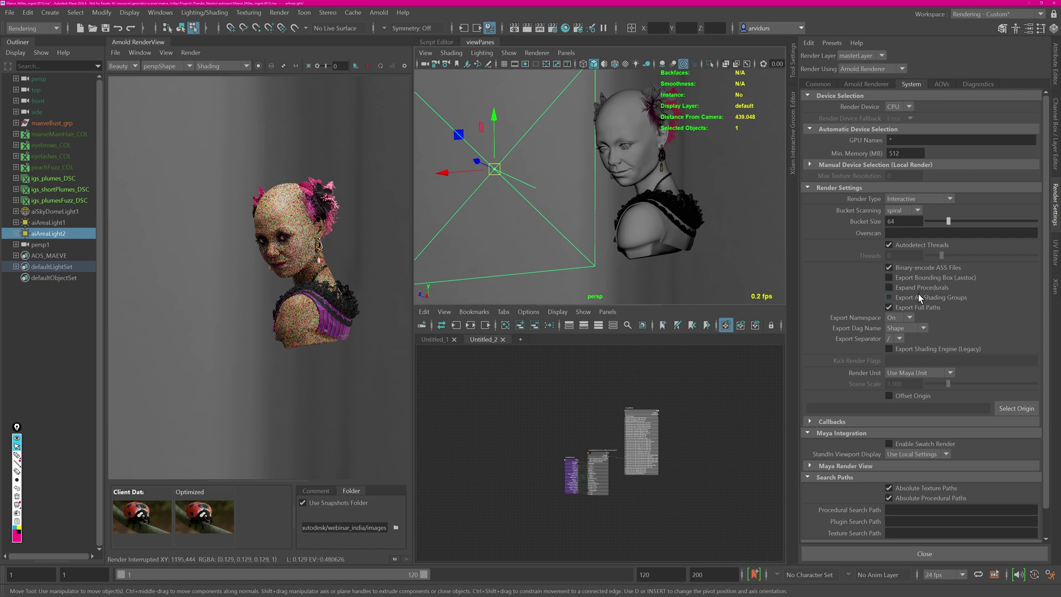
click(369, 66)
alt+middle_drag(594, 182, 550, 178)
alt+drag(550, 181, 592, 183)
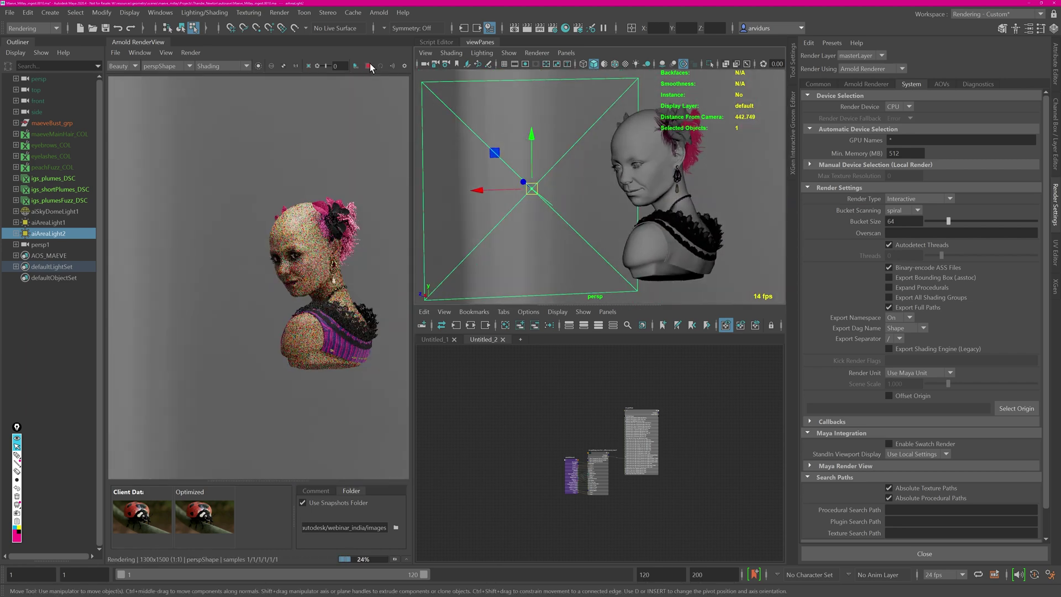
click(369, 66)
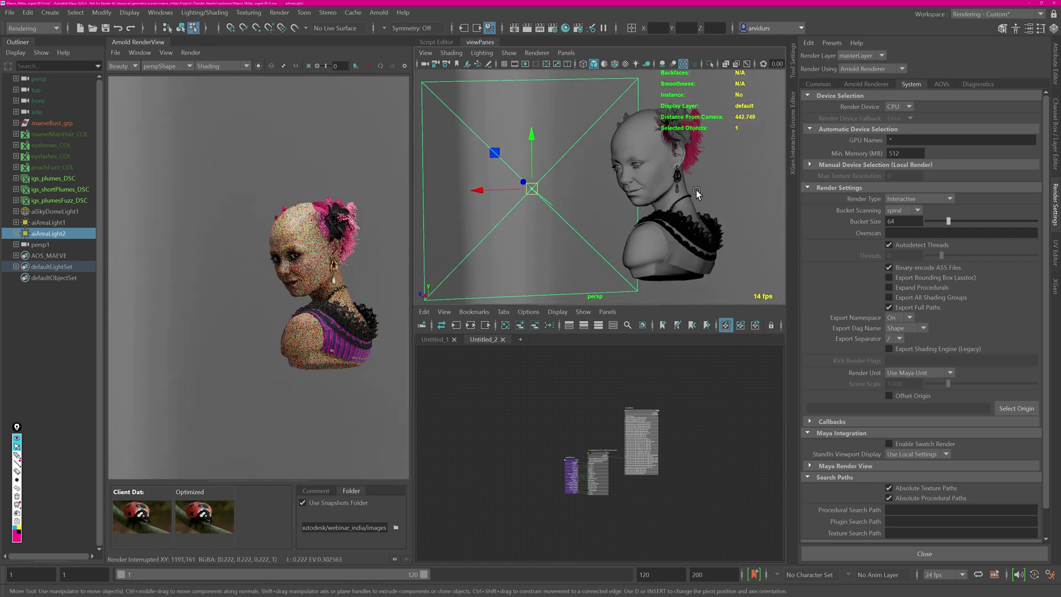
Step: Disable automatic thread detection in the Arnold system settings and set the thread count to 10
click(898, 246)
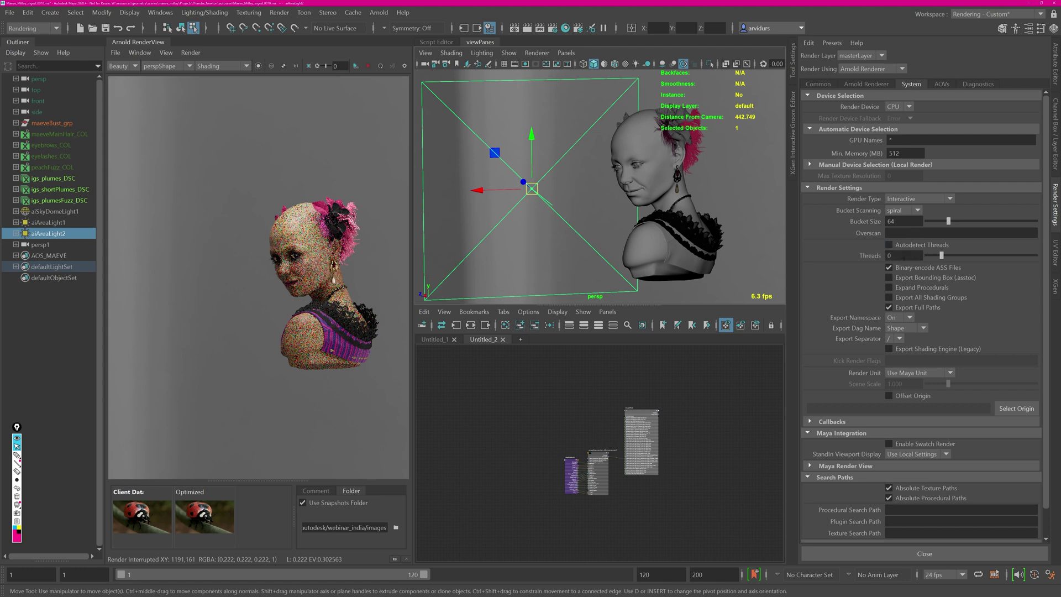
drag(904, 256, 868, 254)
text(10)
key(Return)
Step: Restart the live render and move aiAreaLight2 along its X axis to test the response
mouse_move(588, 176)
alt+middle_down()
mouse_move(602, 161)
mouse_move(593, 169)
alt+middle_up()
click(369, 69)
mouse_move(541, 182)
alt+mouse_down()
mouse_move(561, 188)
mouse_move(501, 149)
mouse_move(571, 199)
mouse_move(520, 190)
mouse_move(549, 171)
mouse_move(546, 180)
mouse_move(579, 178)
mouse_move(489, 175)
mouse_move(523, 175)
alt+mouse_up()
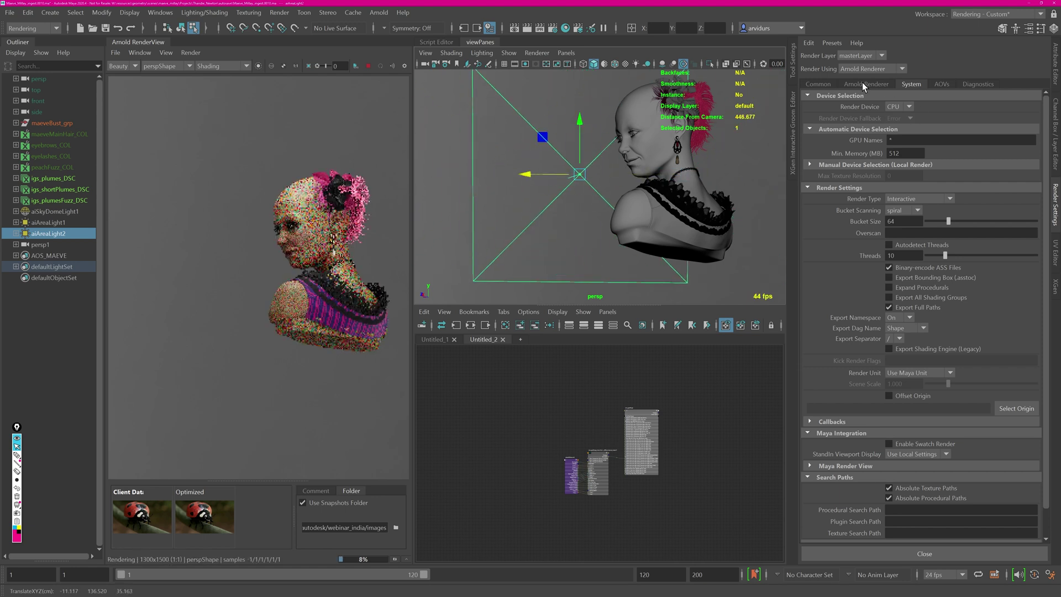
Step: Raise aiAreaLight2's exposure to 16.547 and reposition the light while the live render updates
click(1055, 64)
drag(927, 195, 1023, 195)
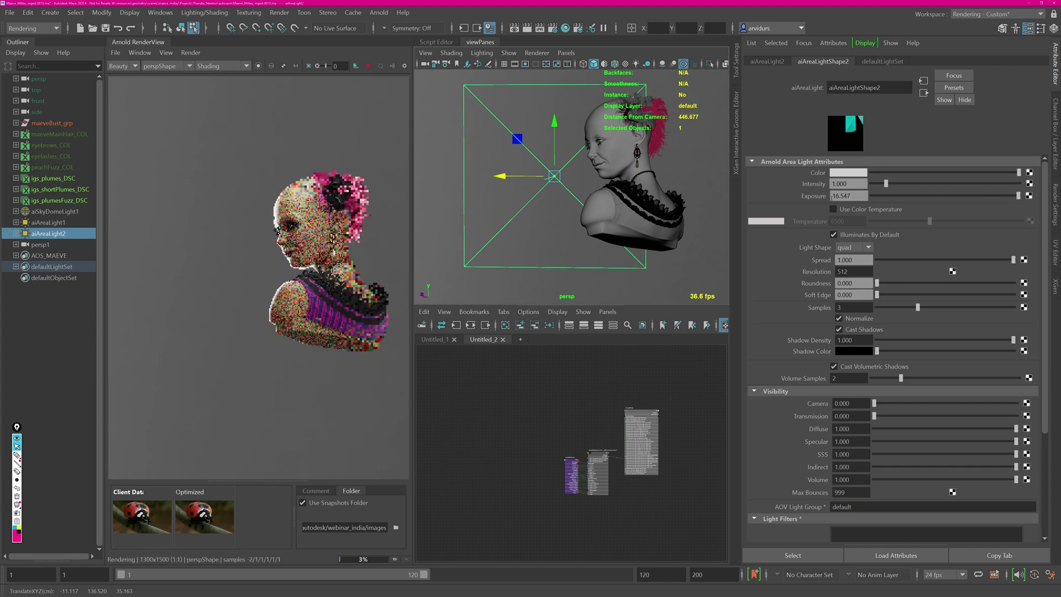
alt+drag(514, 180, 518, 150)
Step: Change aiAreaLight2's color to a soft red and check its effect on a closer view of the bust
click(847, 172)
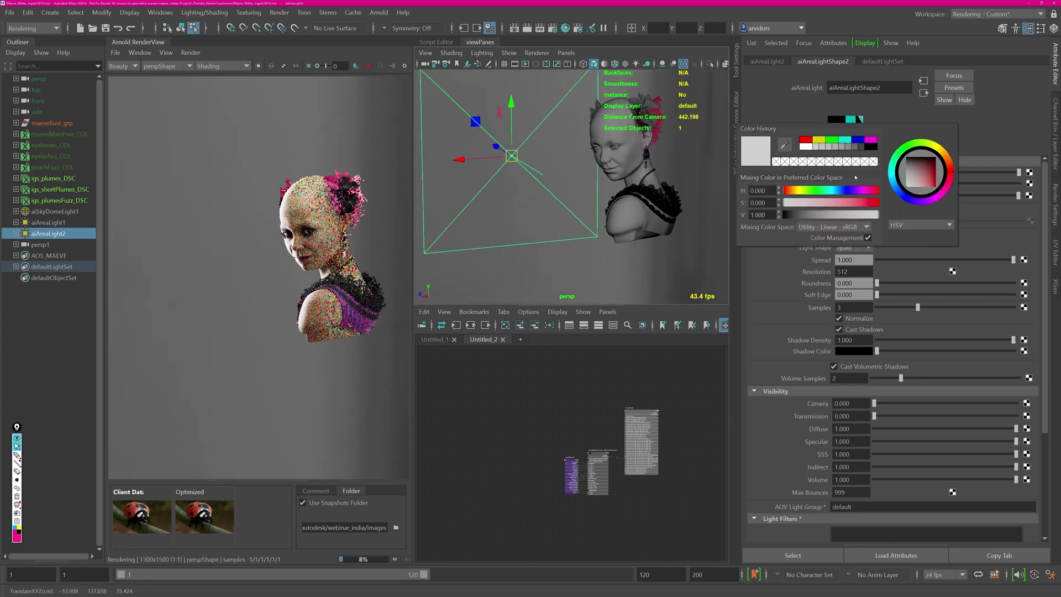
click(860, 202)
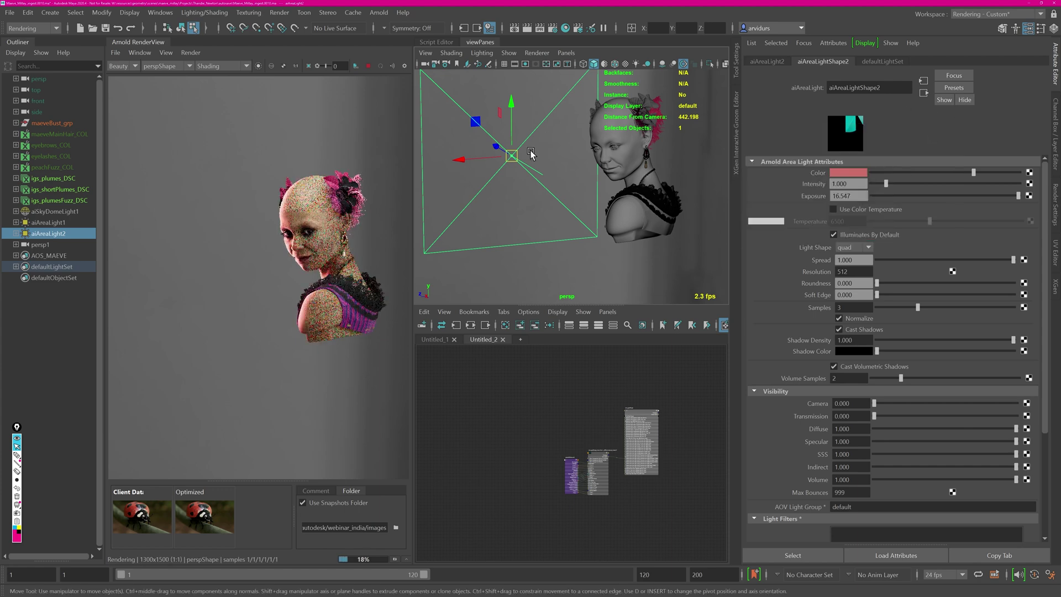
scroll(651, 145, up, 5)
alt+middle_drag(651, 145, 515, 164)
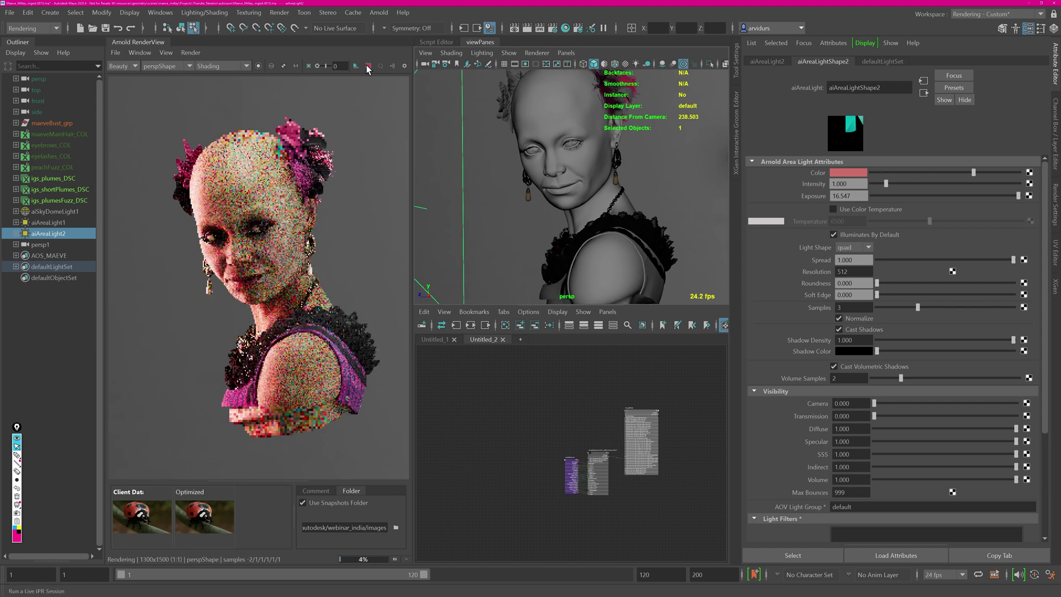
Step: Return to the Arnold system render settings and set the thread count to -10
click(1055, 200)
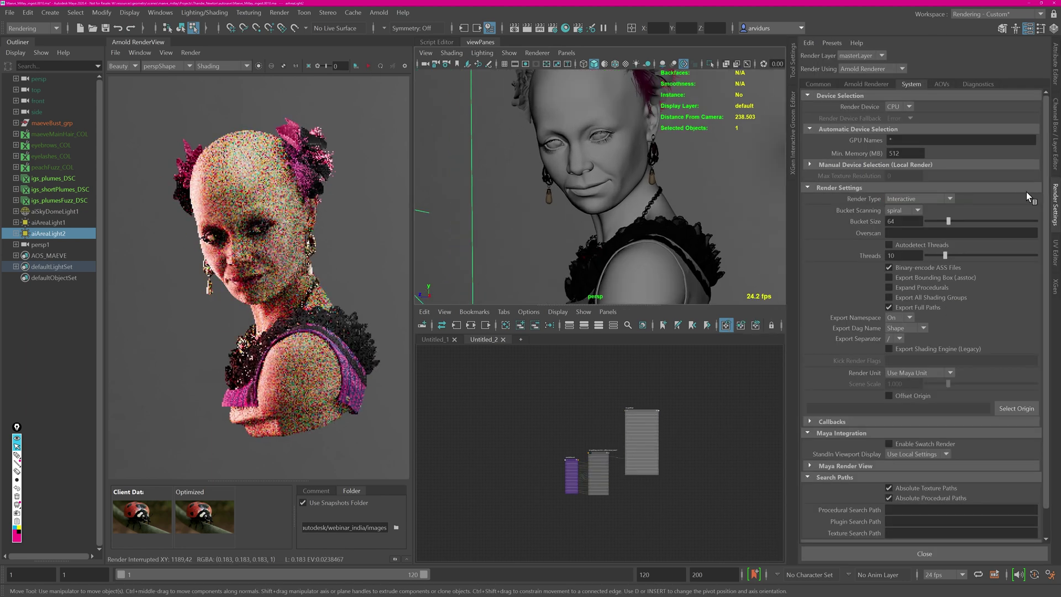
double_click(904, 256)
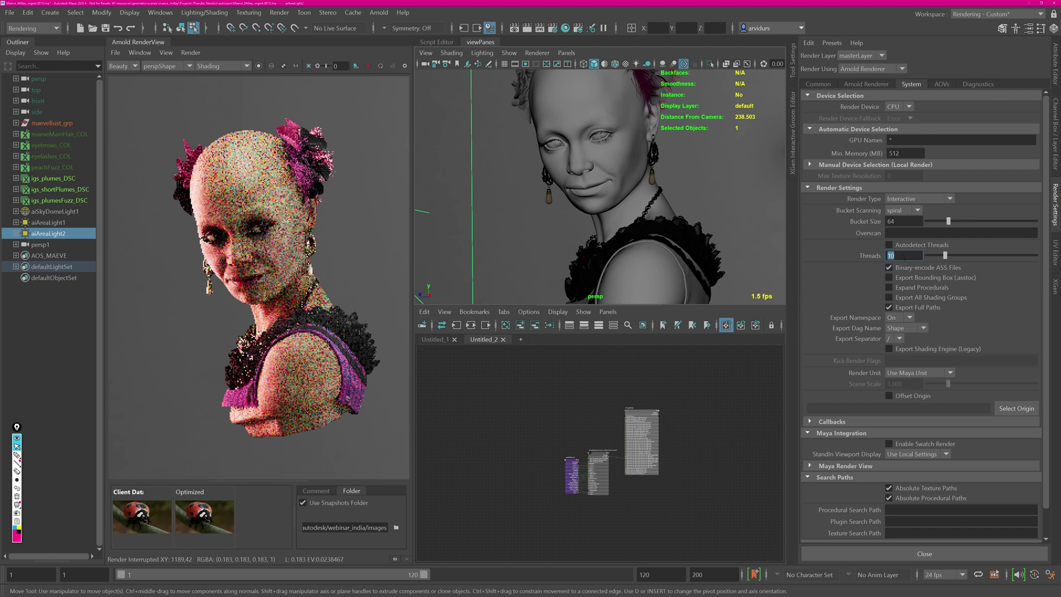
click(903, 256)
double_click(910, 254)
click(906, 255)
key(BackSpace)
key(BackSpace)
text(-10)
key(Tab)
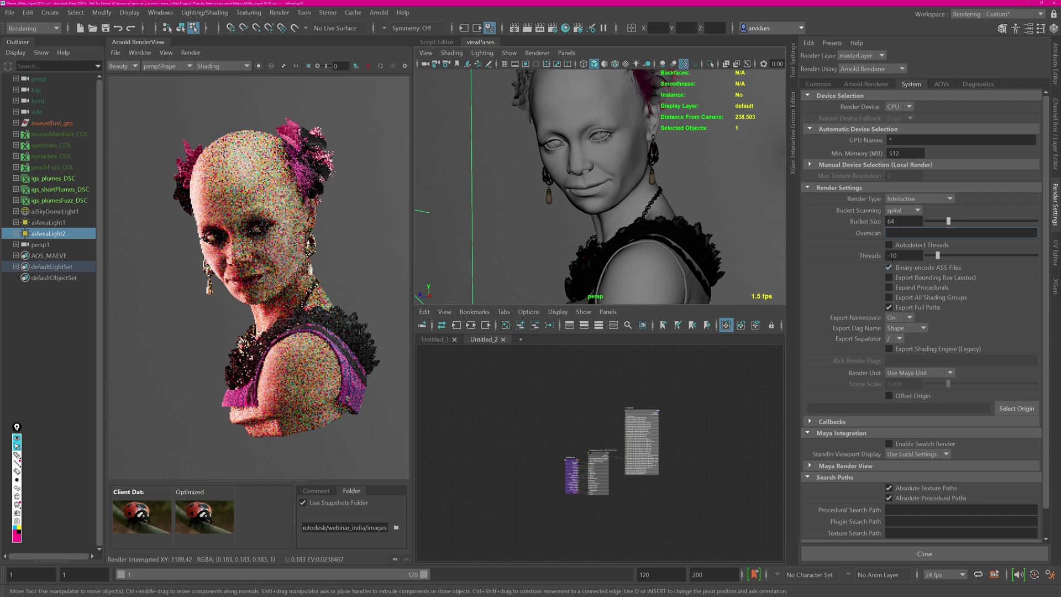
Step: Set the thread count to -3 and look at the render view's Save UI Threads options
double_click(908, 256)
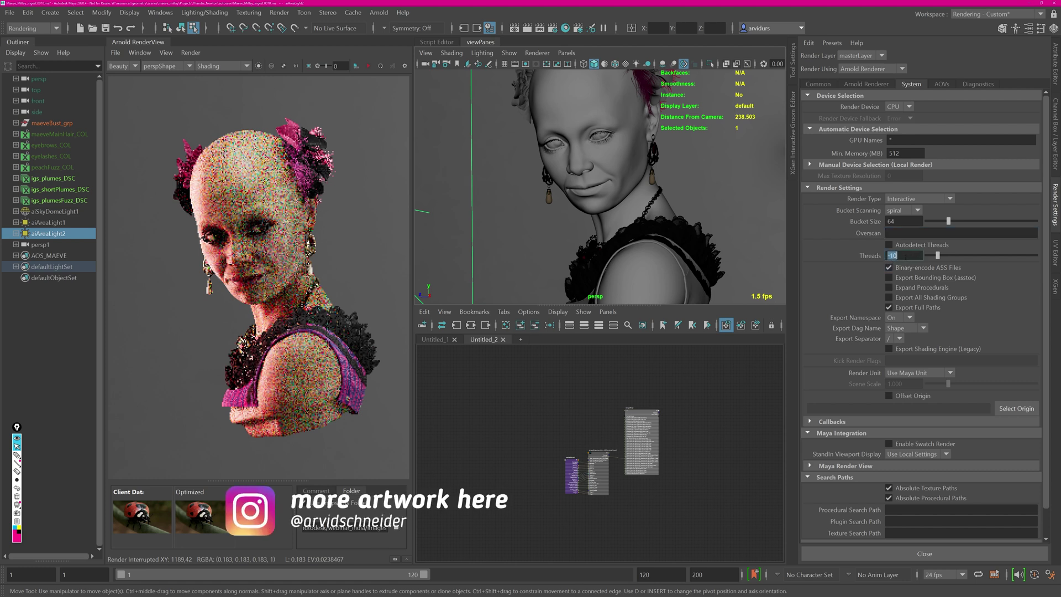
click(907, 257)
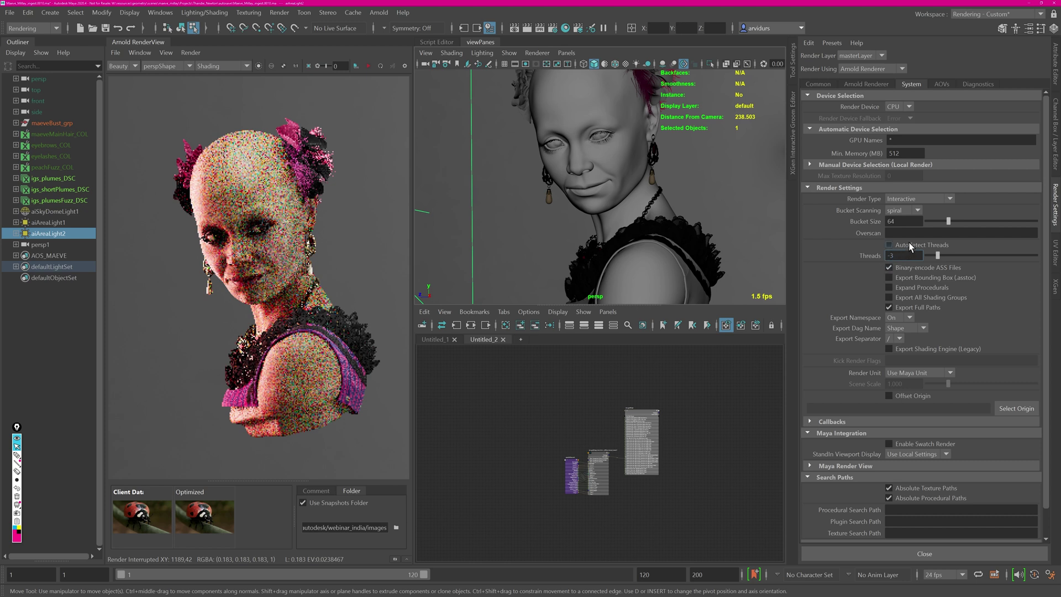
key(Tab)
click(191, 53)
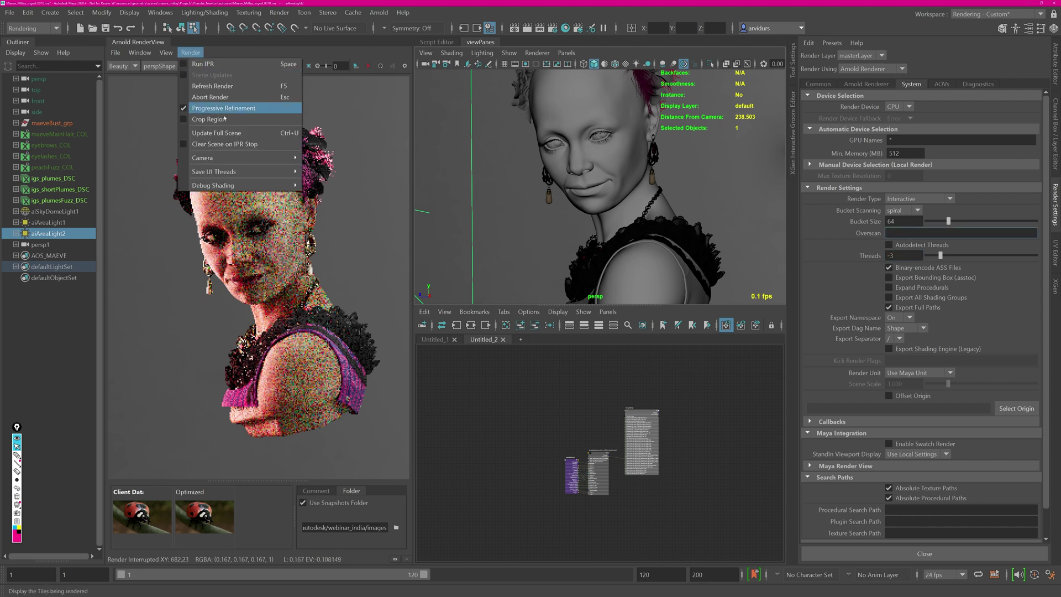
mouse_move(276, 172)
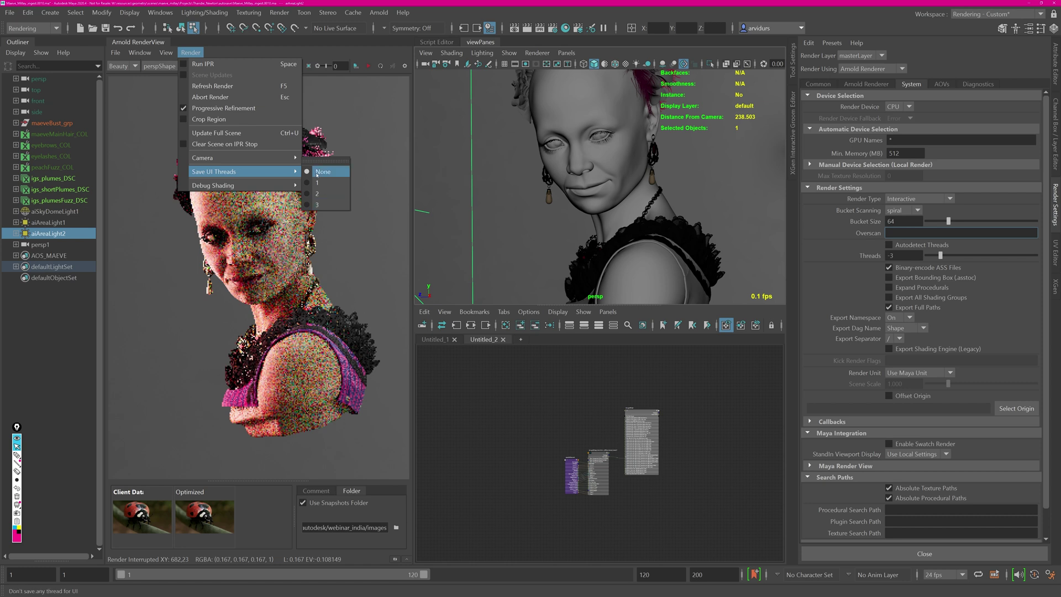
Step: Set the Arnold thread count to -20
click(912, 256)
double_click(891, 260)
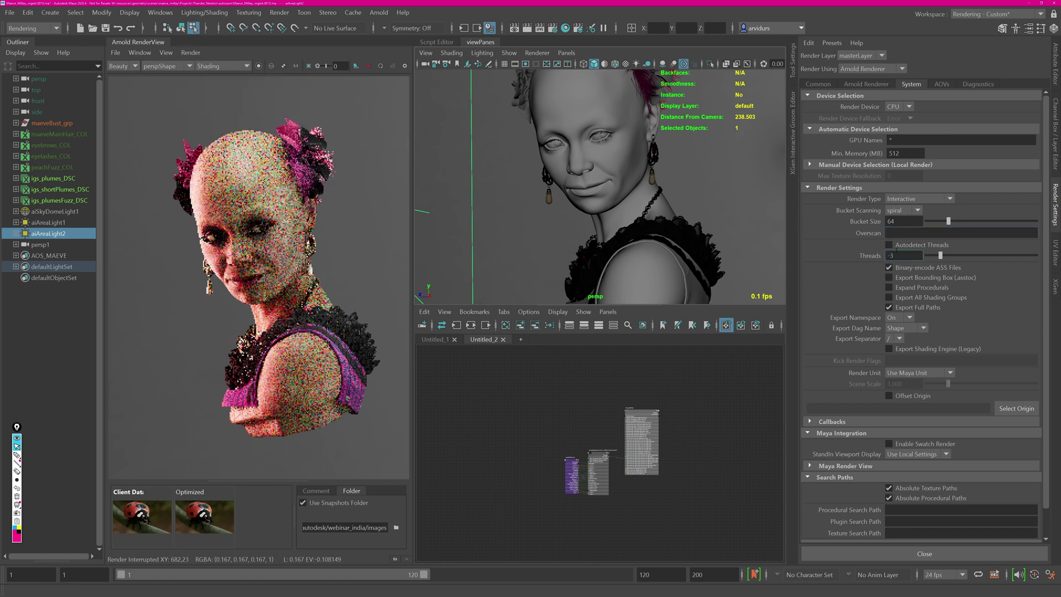
click(887, 266)
text(20)
key(Return)
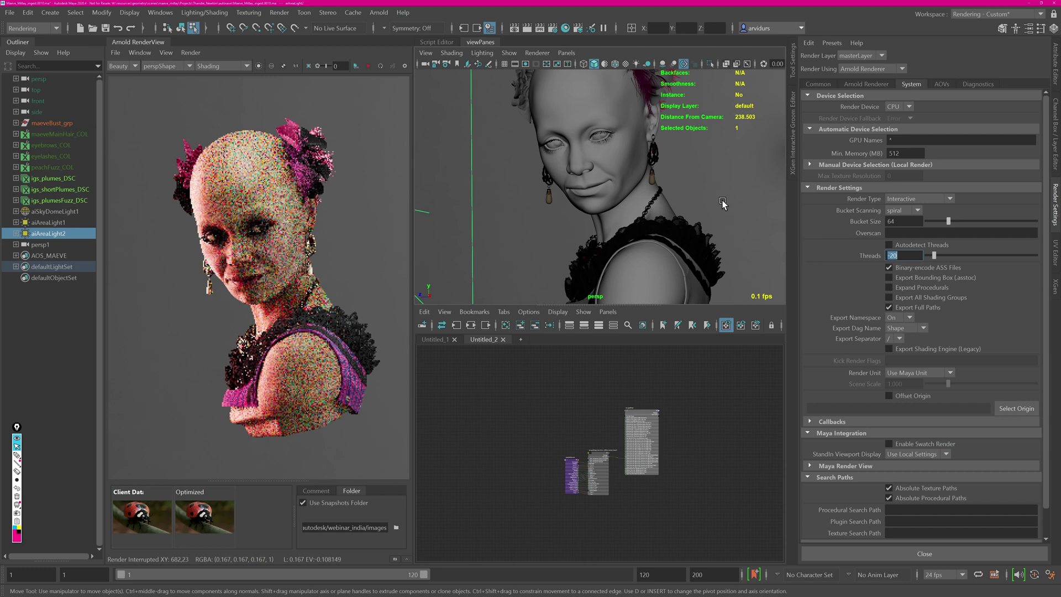
click(901, 255)
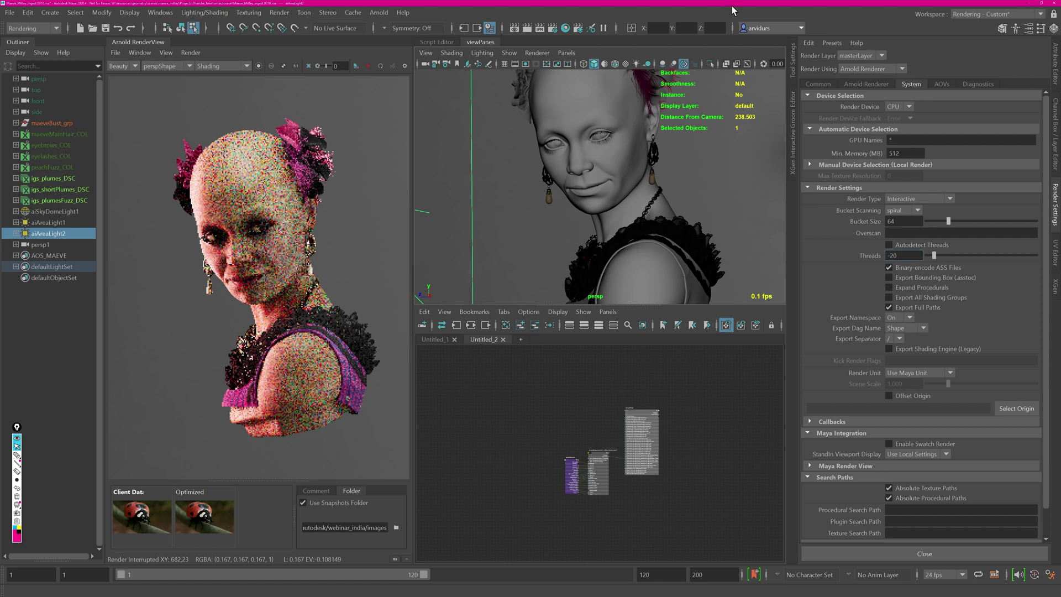
Step: Set the thread count to -10 and test the live render's response while orbiting around the bust, stopping the render at the end
double_click(894, 258)
text(10)
key(Return)
click(369, 66)
alt+right_drag(638, 174, 545, 184)
alt+middle_drag(545, 183, 593, 149)
alt+drag(594, 149, 591, 173)
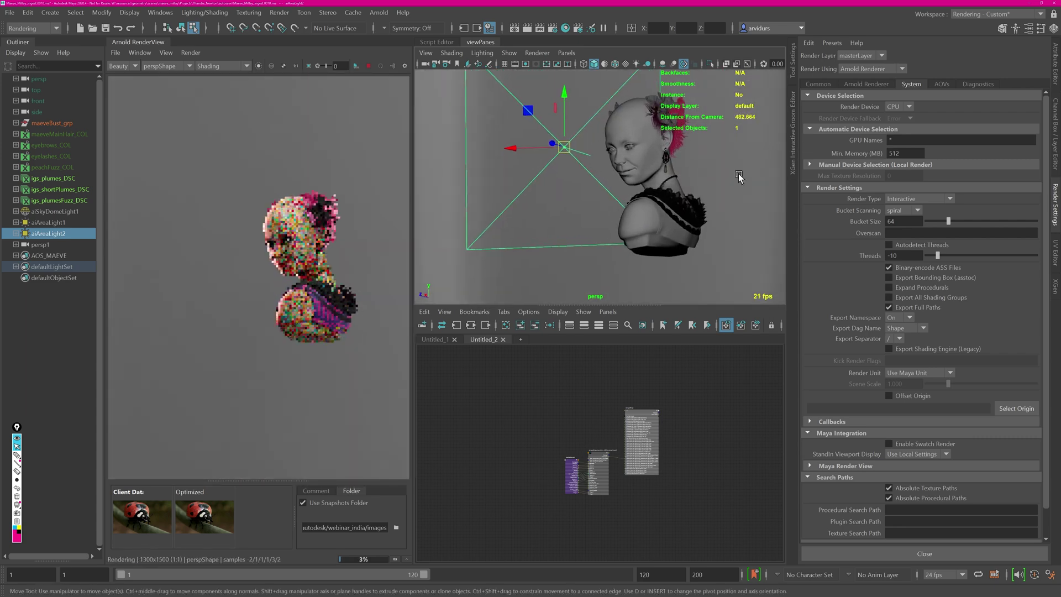
click(369, 66)
Step: Set the thread count to -20 and test the live render while moving aiAreaLight2 and framing the bust more closely
double_click(901, 258)
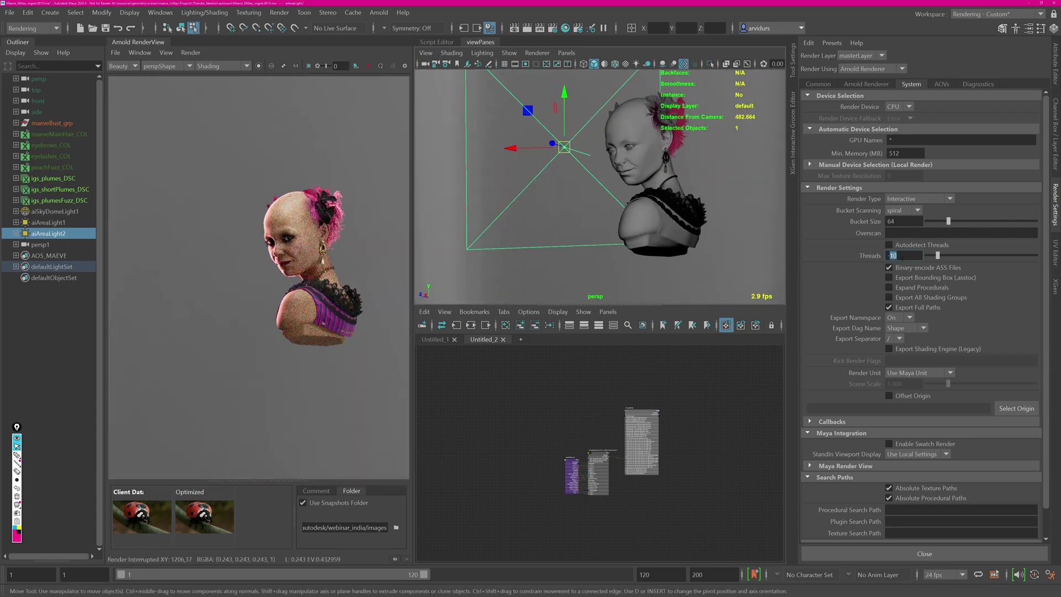
text(20)
key(Return)
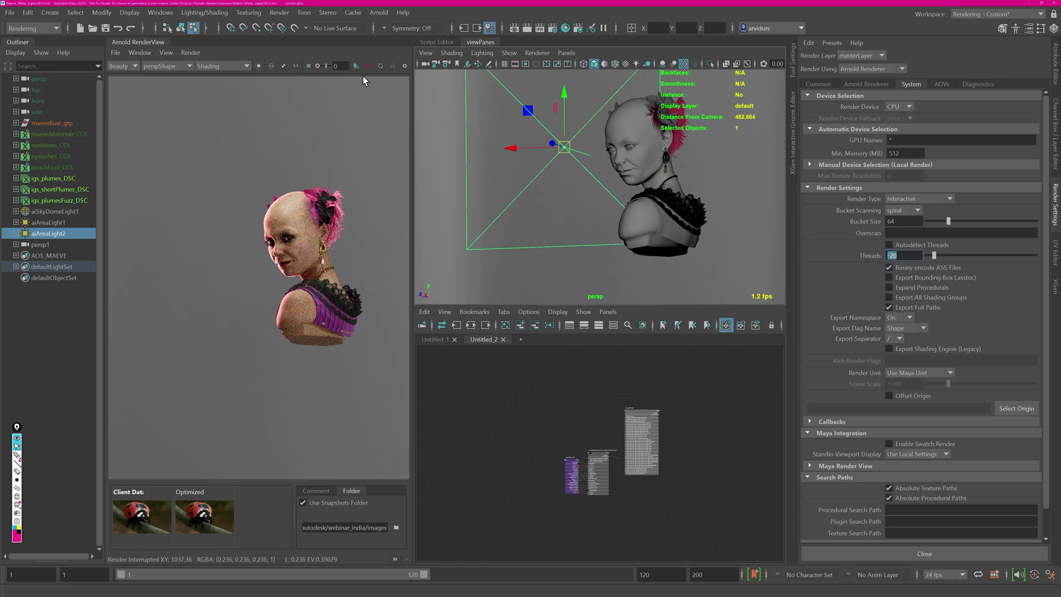
alt+drag(506, 131, 601, 167)
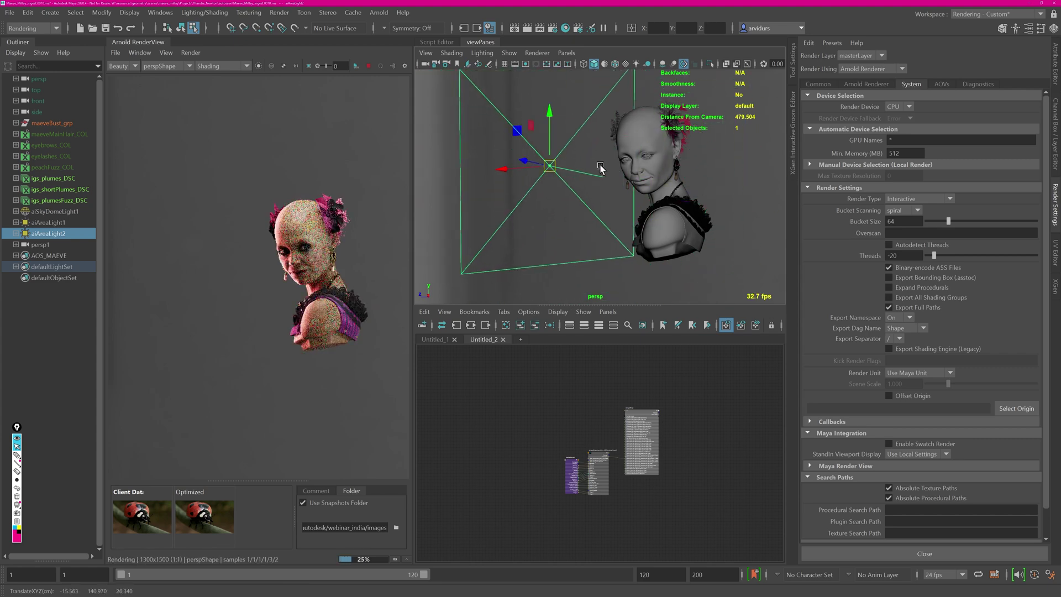
alt+right_drag(698, 160, 763, 168)
alt+drag(763, 169, 497, 135)
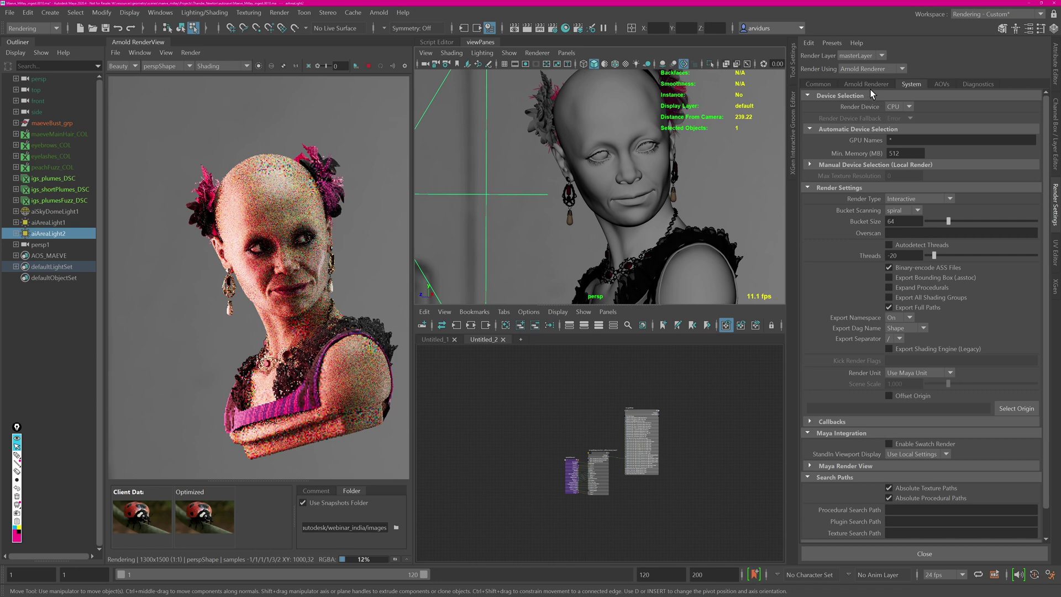
Step: Set the Camera (AA) samples to 2 in the Arnold sampling settings
click(865, 86)
double_click(890, 145)
text(2)
key(Tab)
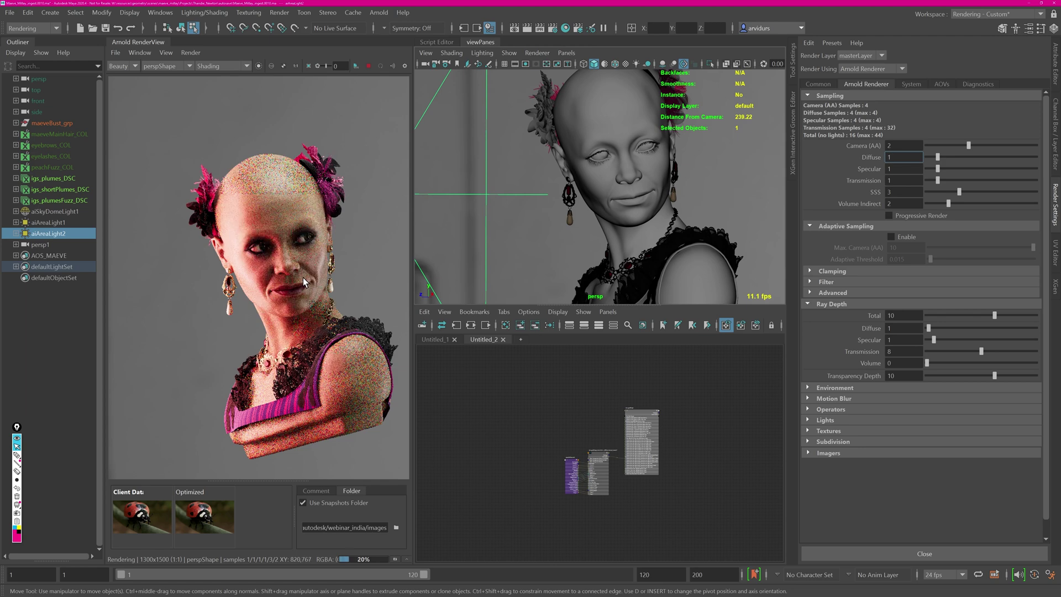
Step: Add a Denoiser Noice imager to the Arnold render settings
click(828, 453)
click(834, 469)
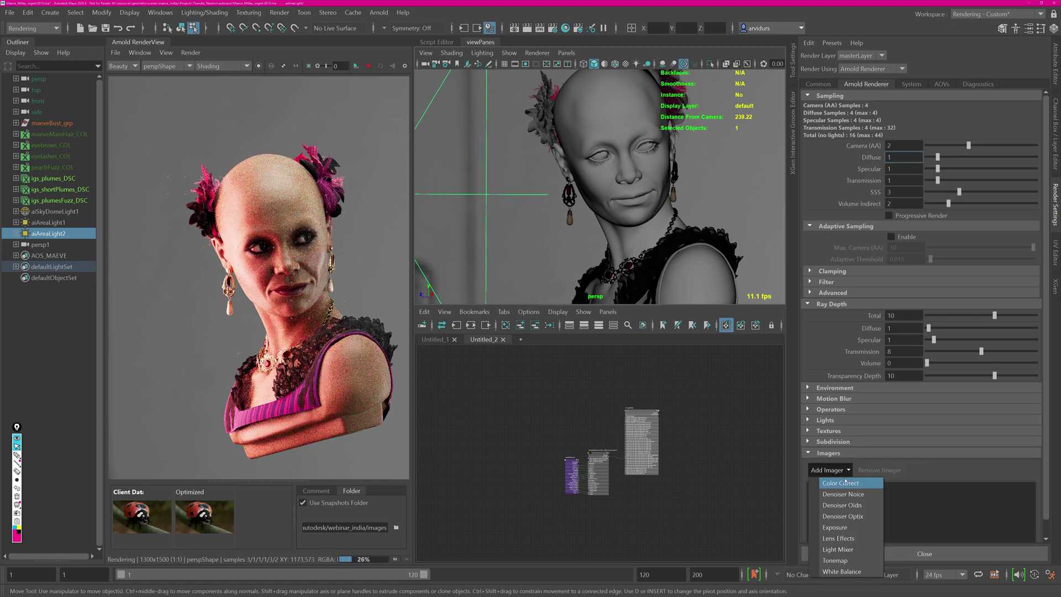
click(842, 494)
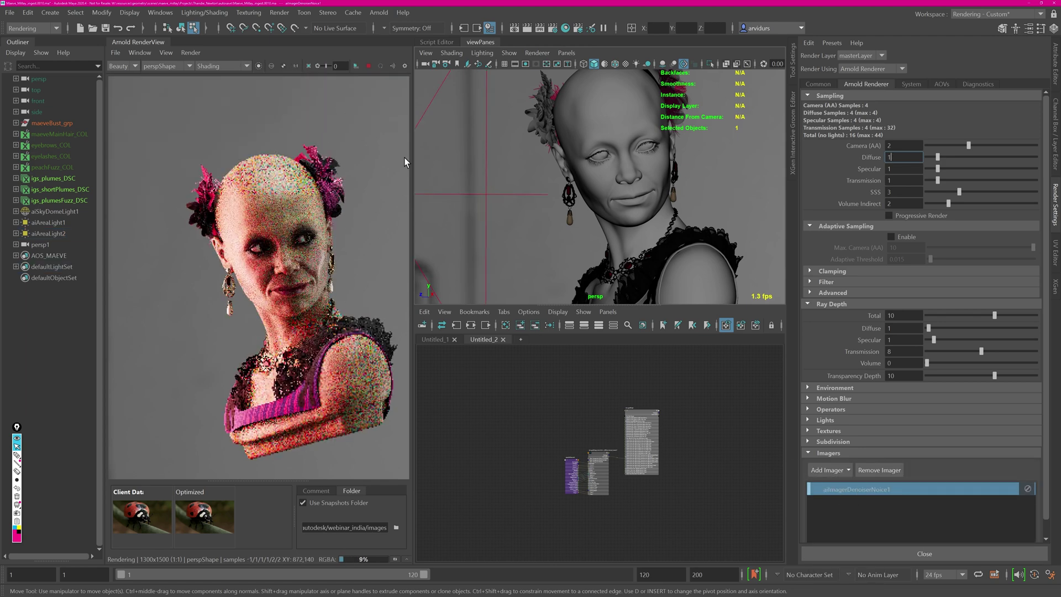
Step: Set the Noice denoiser imager's variance to 0.8
click(1054, 65)
double_click(842, 207)
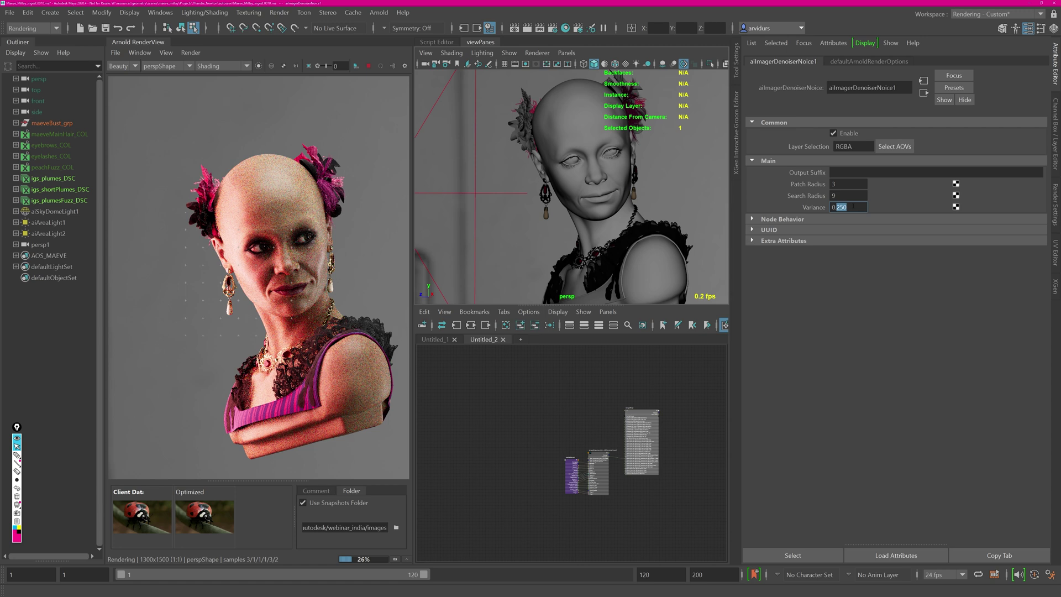
text(8)
key(Return)
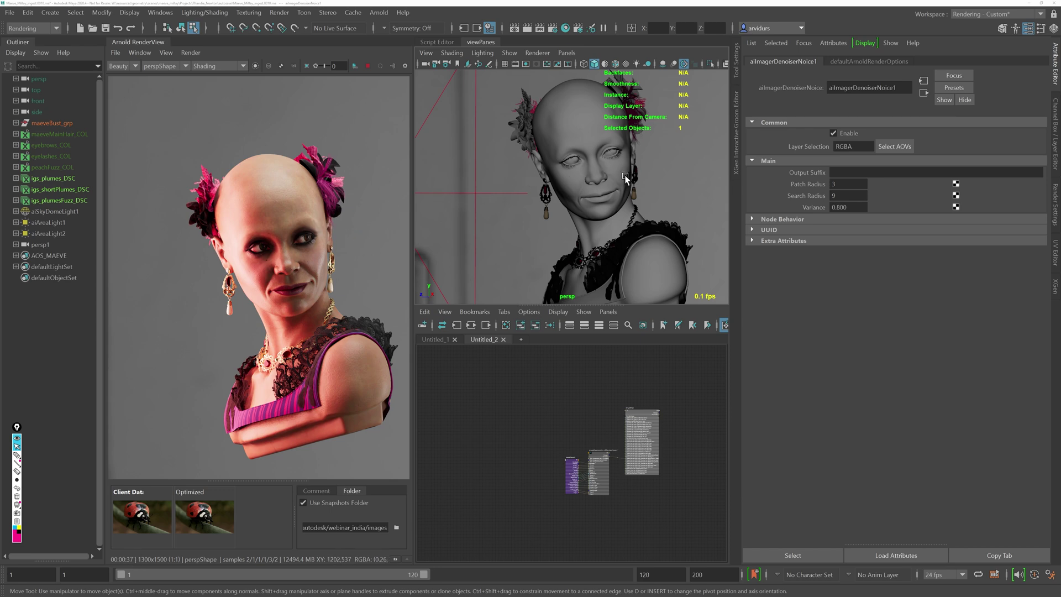
Step: Check the denoised live render from a wider side angle of the bust, stop it and return to the render settings
alt+right_drag(614, 174, 566, 190)
alt+drag(566, 189, 511, 191)
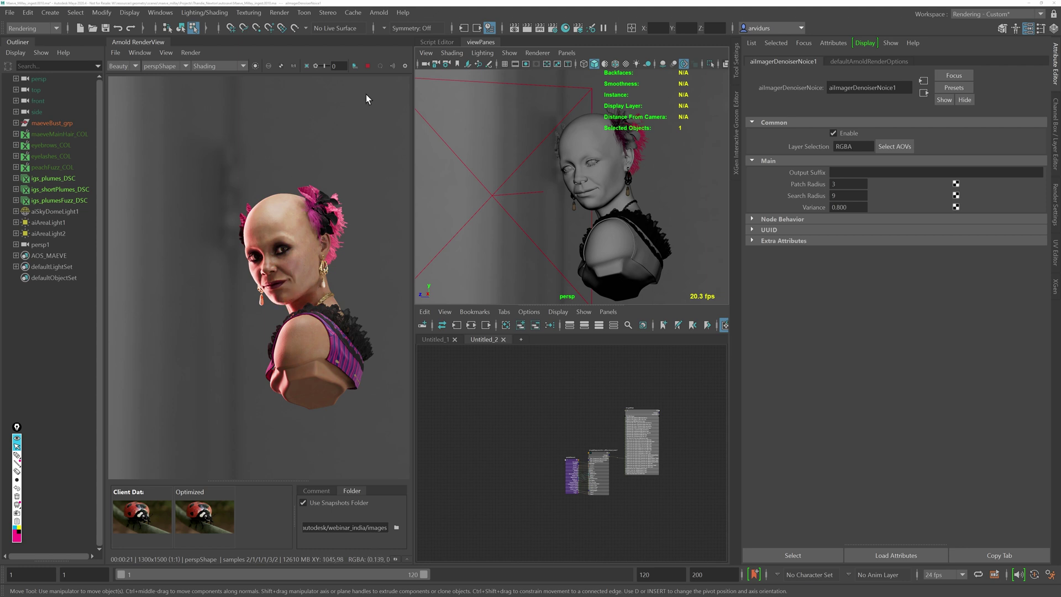
click(368, 66)
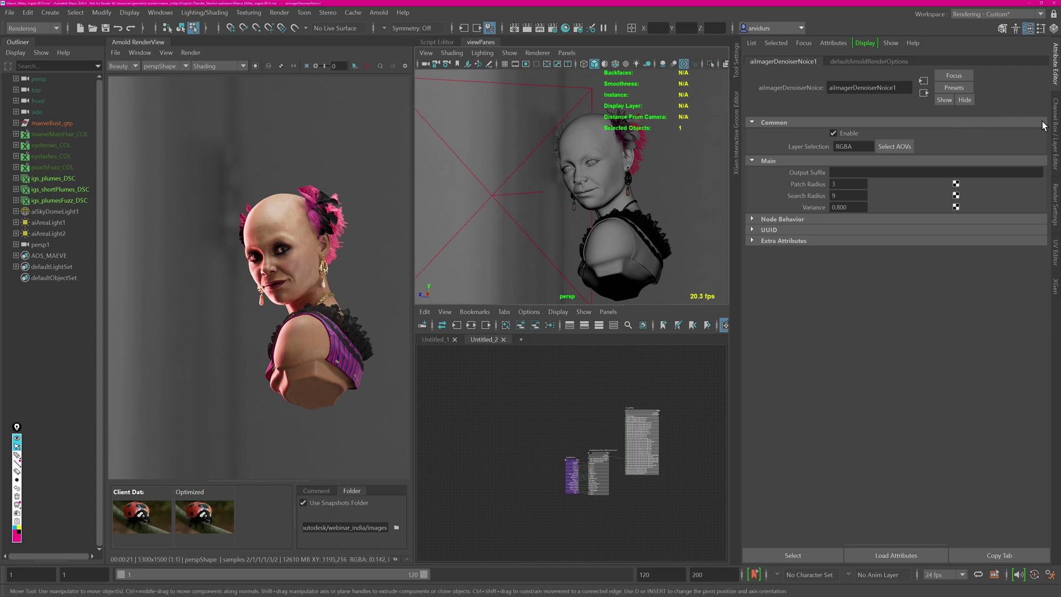
click(1055, 203)
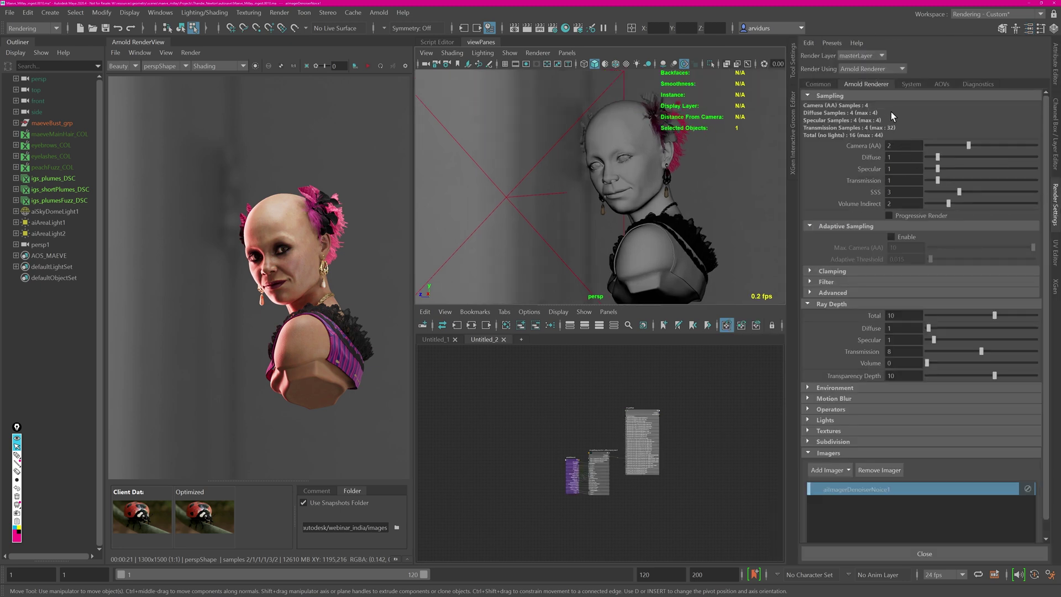